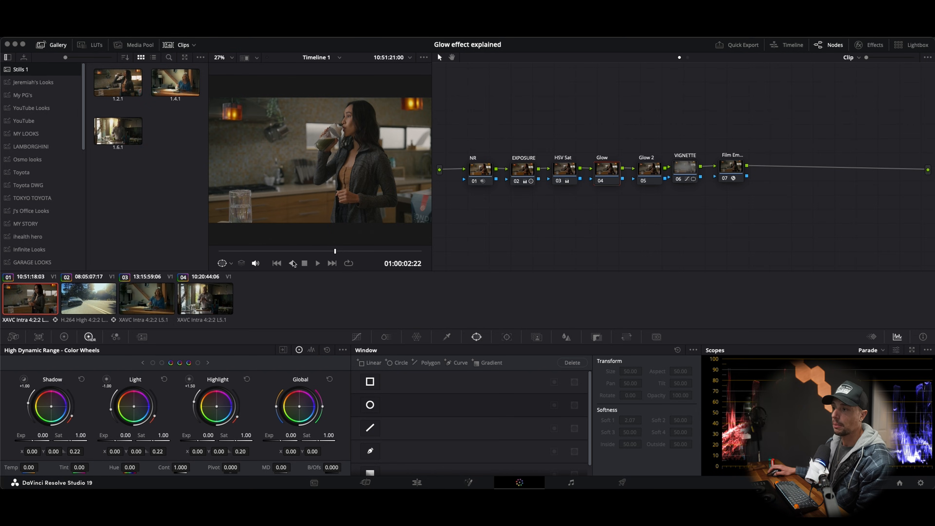
Step: Scrub the timeline, return to the first clip and compare it with the EXPOSURE and HSV Sat nodes disabled and enabled
left_click_drag(291, 252, 203, 256)
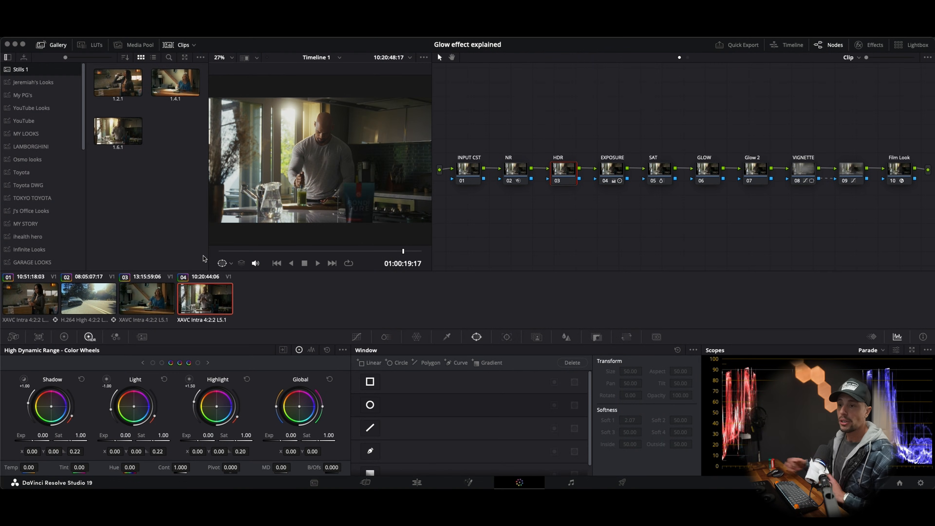
left_click(33, 301)
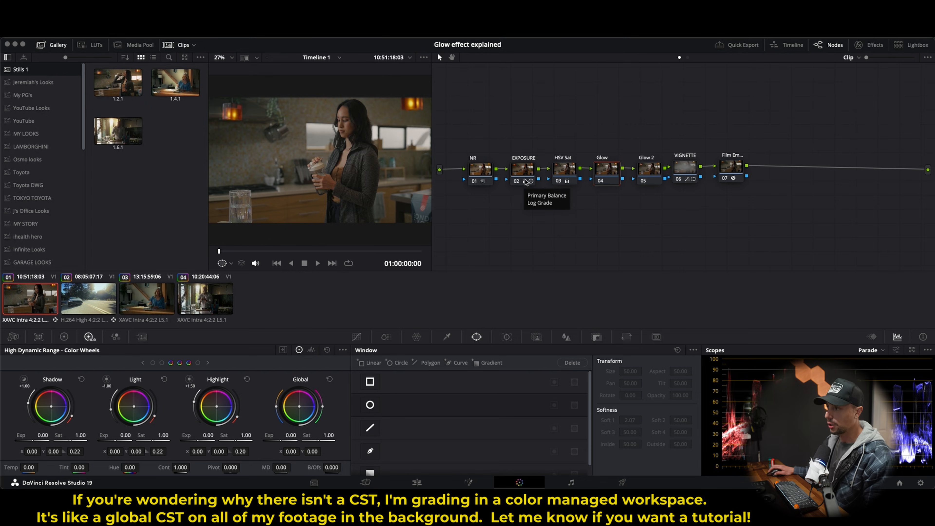
left_click(516, 182)
left_click(516, 182)
left_click(516, 182)
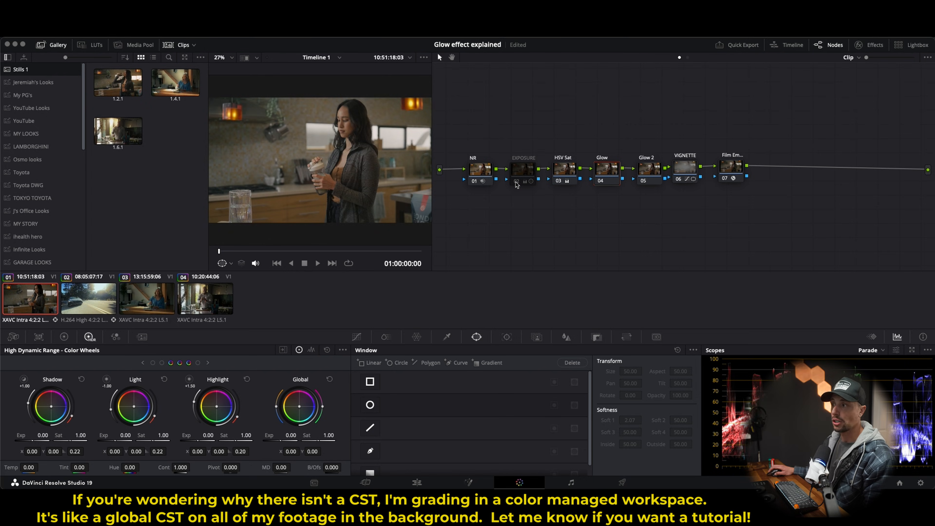
left_click(516, 182)
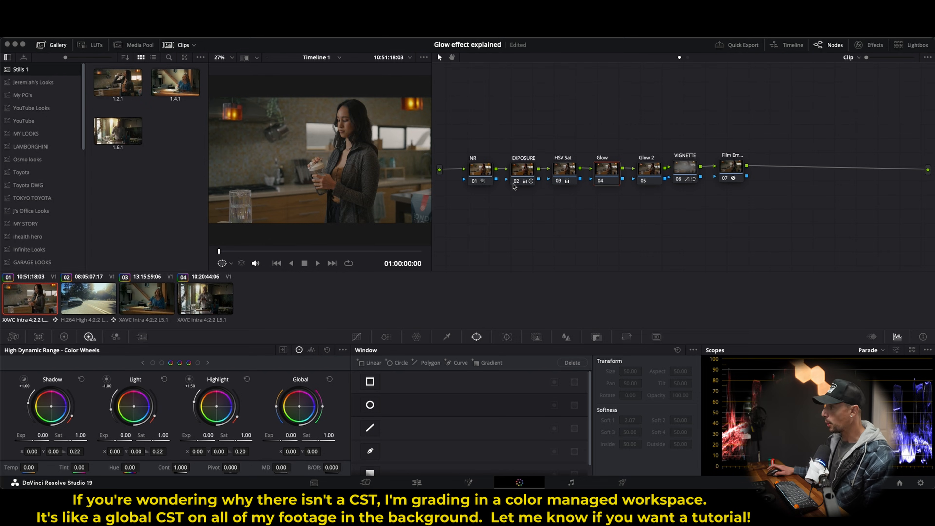
left_click(558, 182)
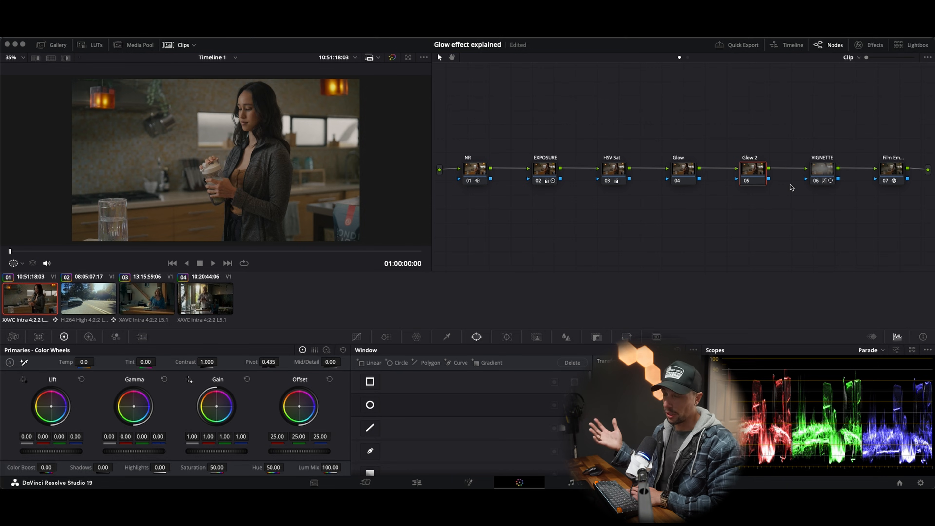
Step: Compare the image with the VIGNETTE node and the film emulation node each disabled and re-enabled
left_click(816, 182)
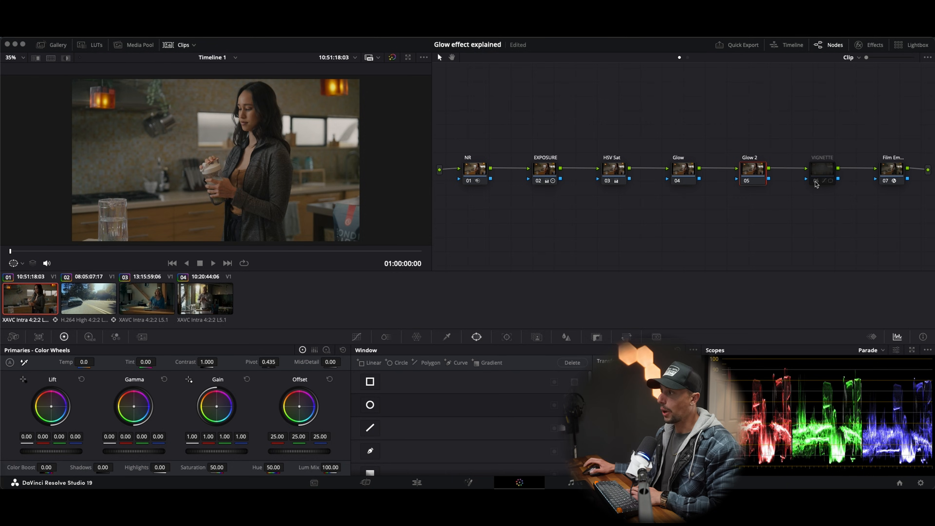
left_click(815, 182)
left_click(816, 182)
left_click(816, 182)
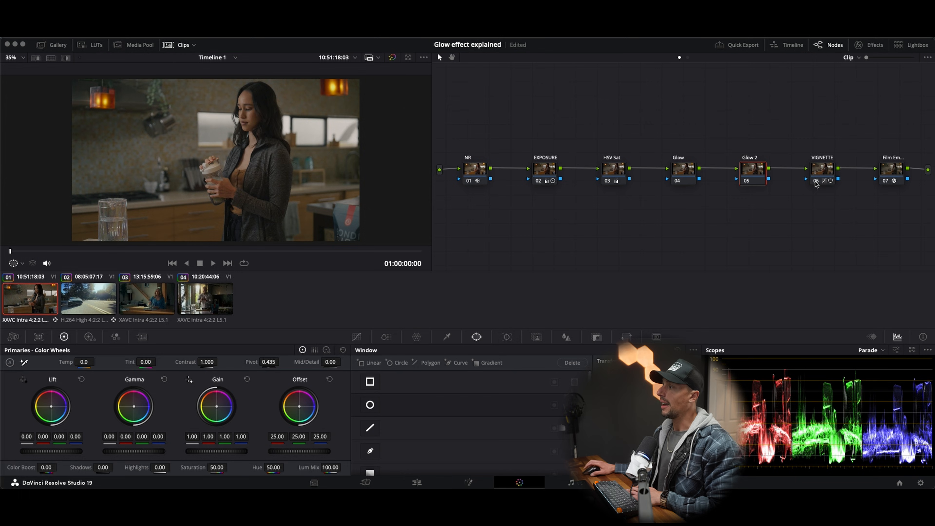
left_click(885, 181)
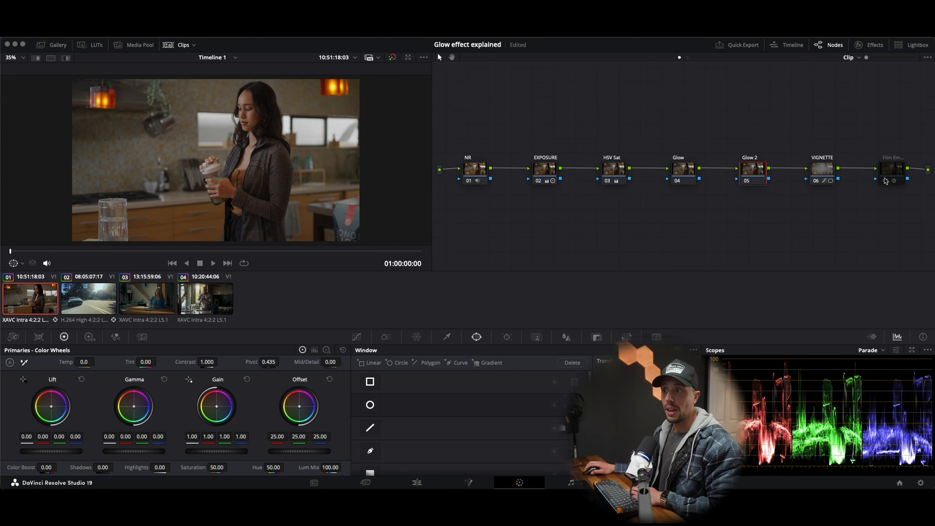
left_click(886, 181)
left_click(885, 181)
left_click(885, 180)
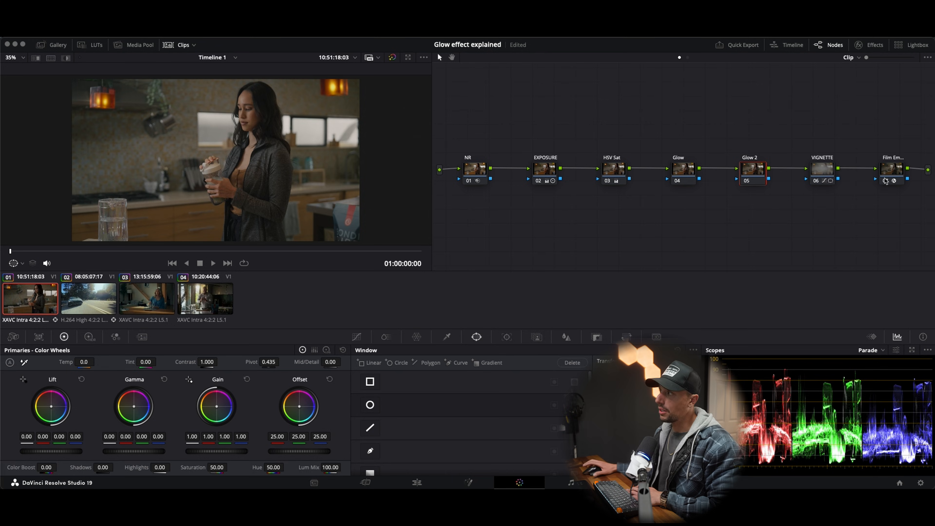
Step: Find the Glow effect in the effects library, apply it to the Glow node (04) and show its settings
left_click(872, 45)
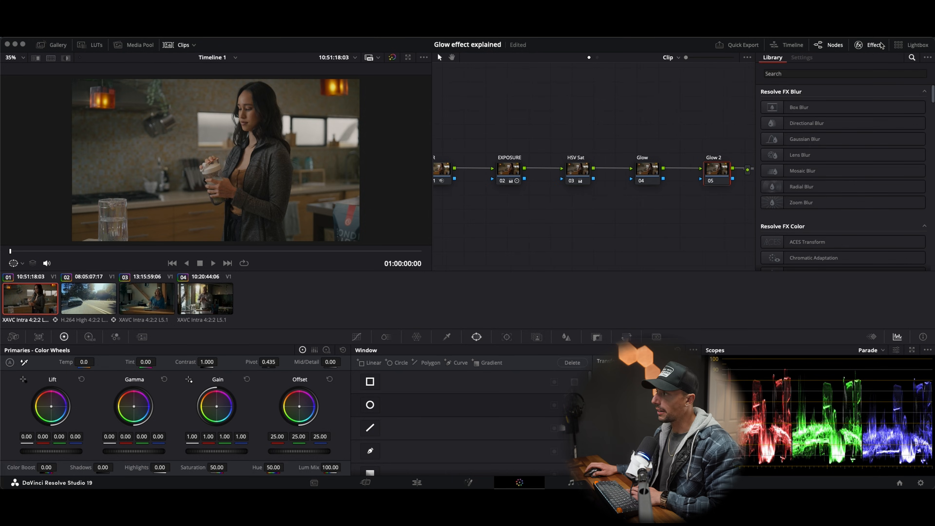
left_click(878, 74)
type("glow")
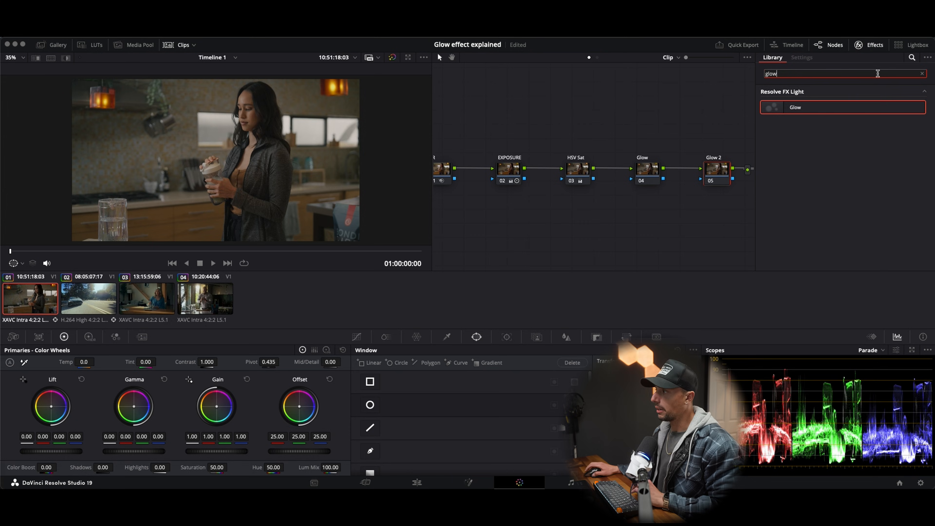
left_click_drag(834, 107, 649, 171)
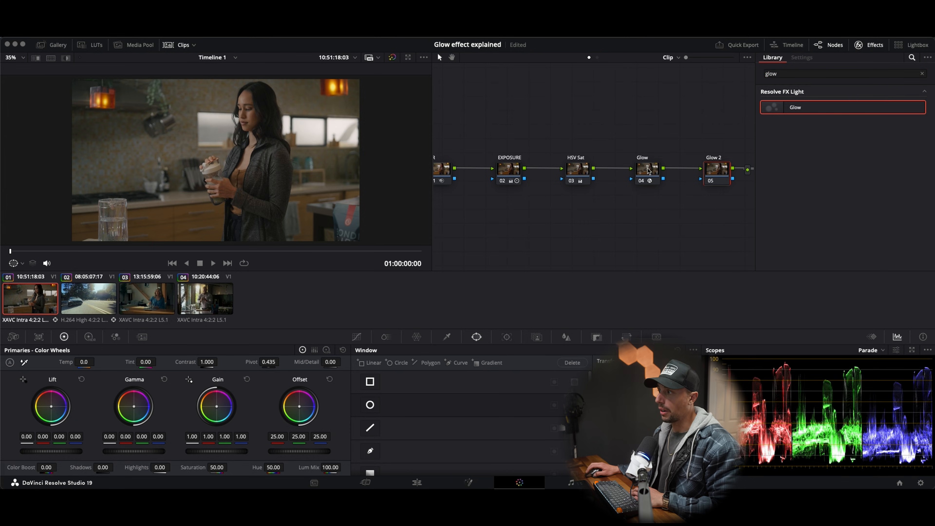
left_click(657, 171)
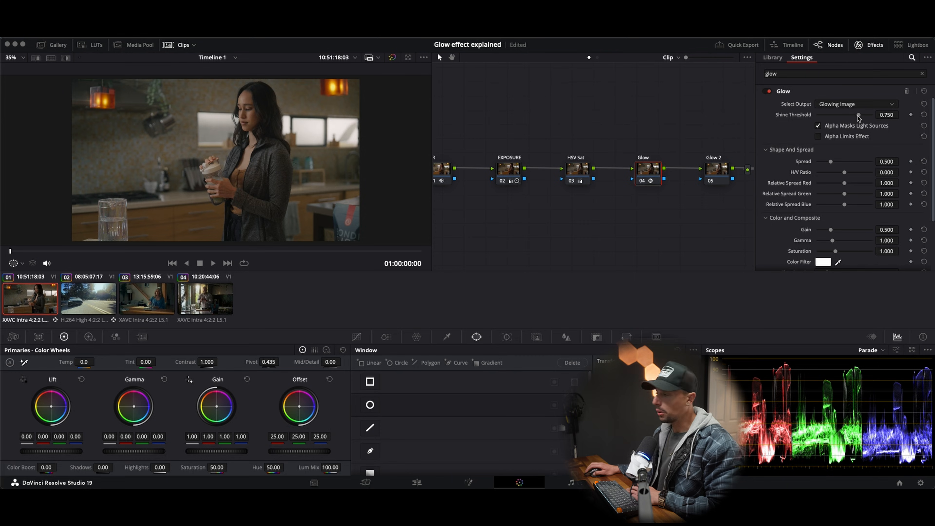
Step: Try the glow with Shine Threshold at 0.380 and 0.000 and Spread at 0.992, and reset both parameters
left_click_drag(857, 116, 837, 130)
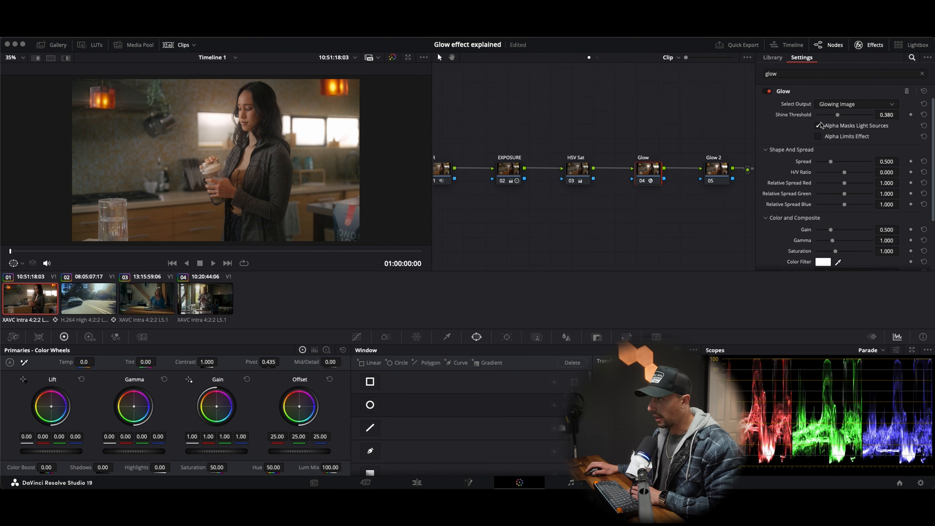
left_click_drag(829, 117, 812, 120)
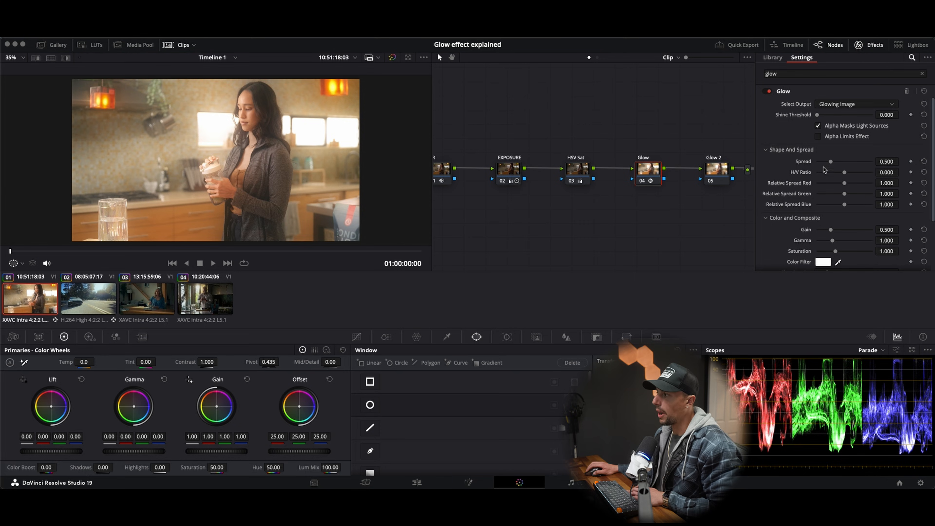
mouse_move(831, 162)
left_mouse_down()
mouse_move(818, 164)
mouse_move(858, 170)
mouse_move(833, 175)
mouse_move(846, 171)
left_mouse_up()
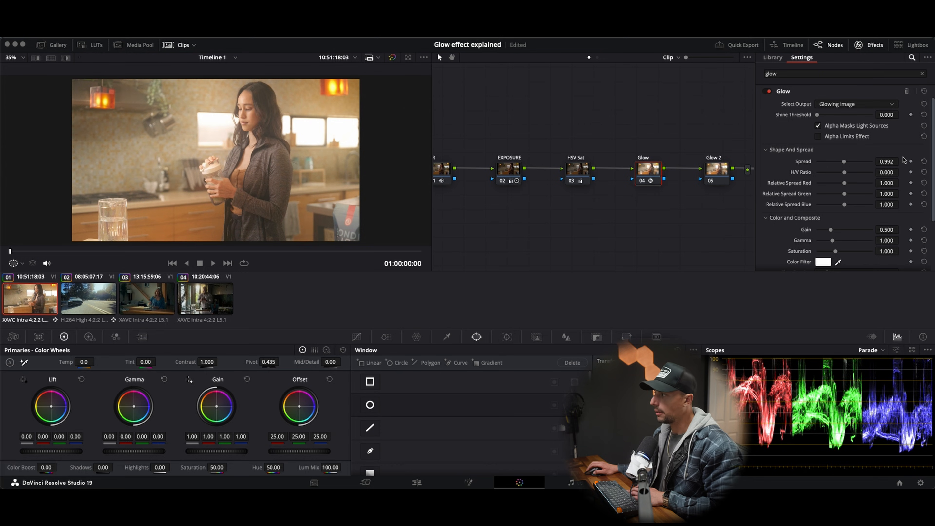
left_click(925, 162)
left_click(924, 115)
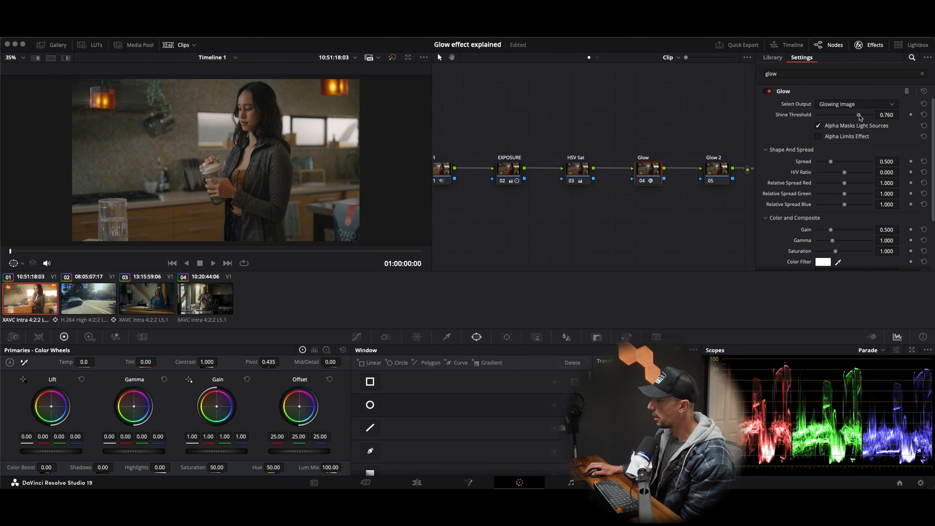
Step: Set the glow's Shine Threshold to 0.574 and compare the image with the Glow node disabled and enabled
left_click_drag(859, 115, 837, 117)
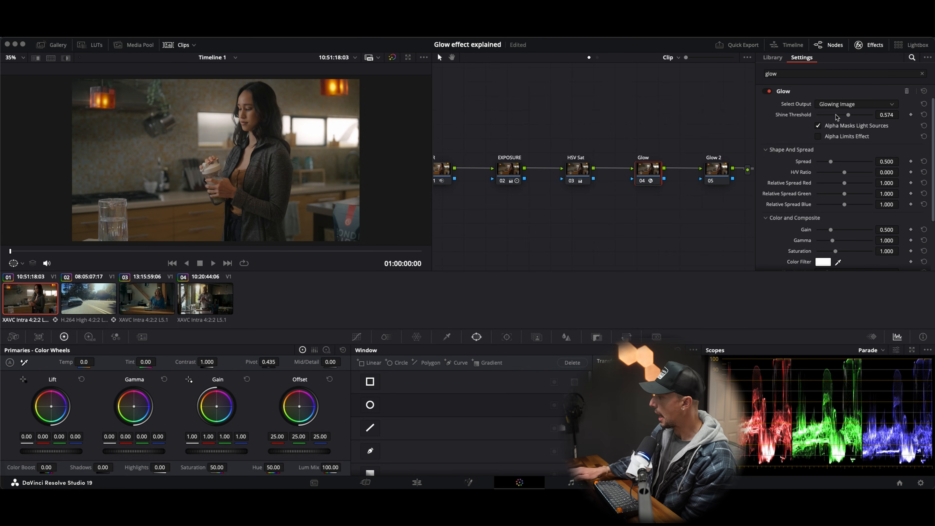
key("ctrl+d")
key("ctrl+d")
key("ctrl+d")
key("ctrl+d")
key("ctrl+d")
key("ctrl+d")
key("ctrl+d")
key("ctrl+d")
key("ctrl+d")
key("ctrl+d")
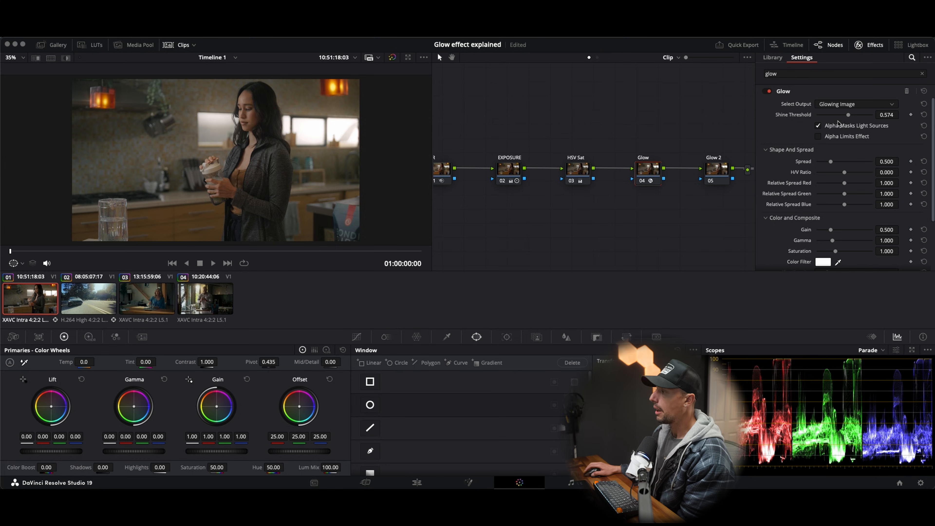
Step: Set the glow's Spread to 0.574 and compare the image with the Glow node disabled and enabled
left_click(828, 152)
left_click(829, 153)
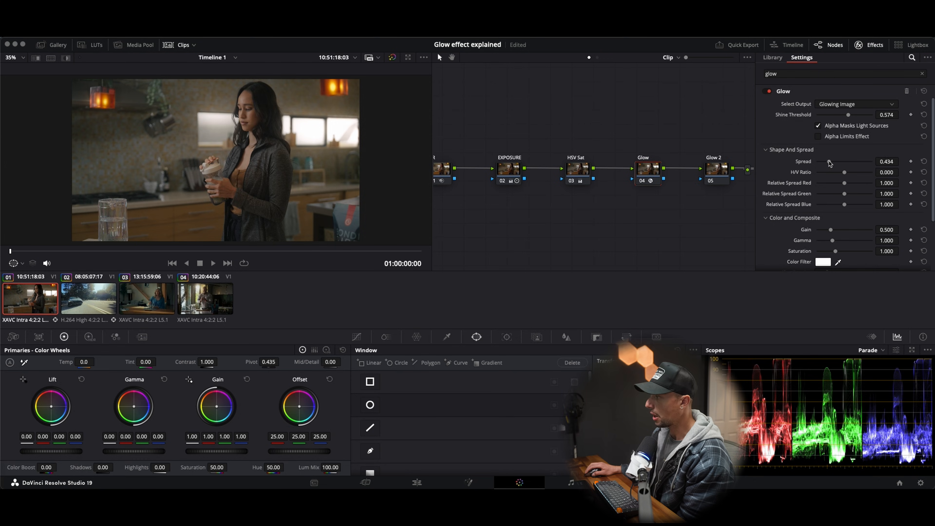
left_click_drag(828, 161, 833, 162)
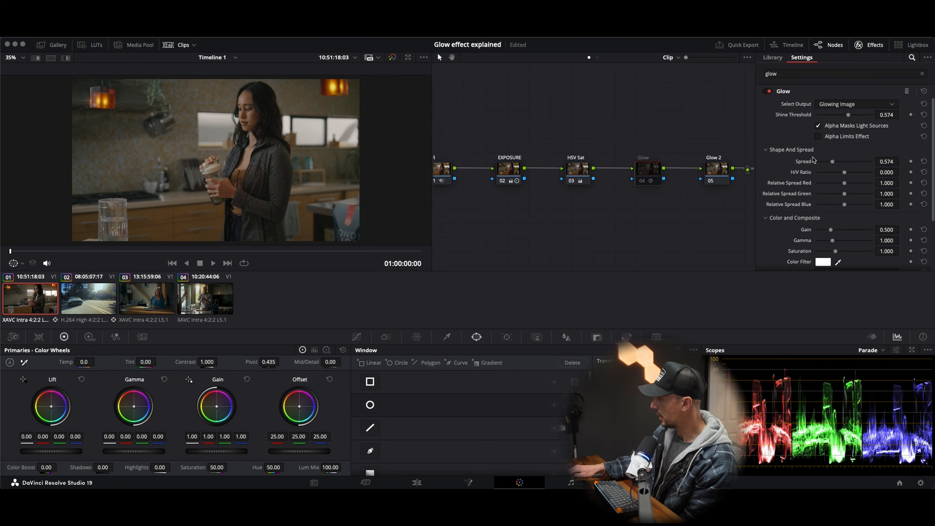
key("ctrl+d")
key("ctrl+d")
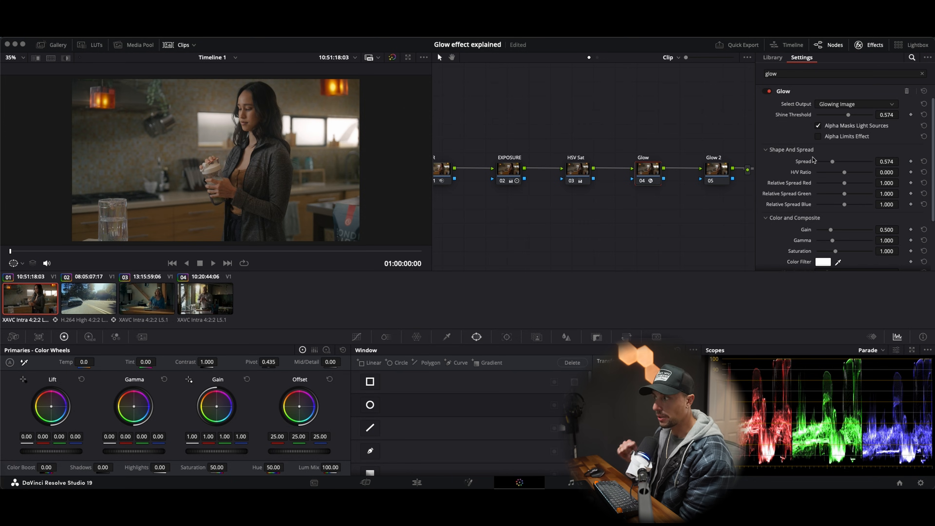
Step: Set the glow's Color Filter to a warm orange and compare the image with the Glow node disabled and enabled
scroll(797, 234, "down", 1)
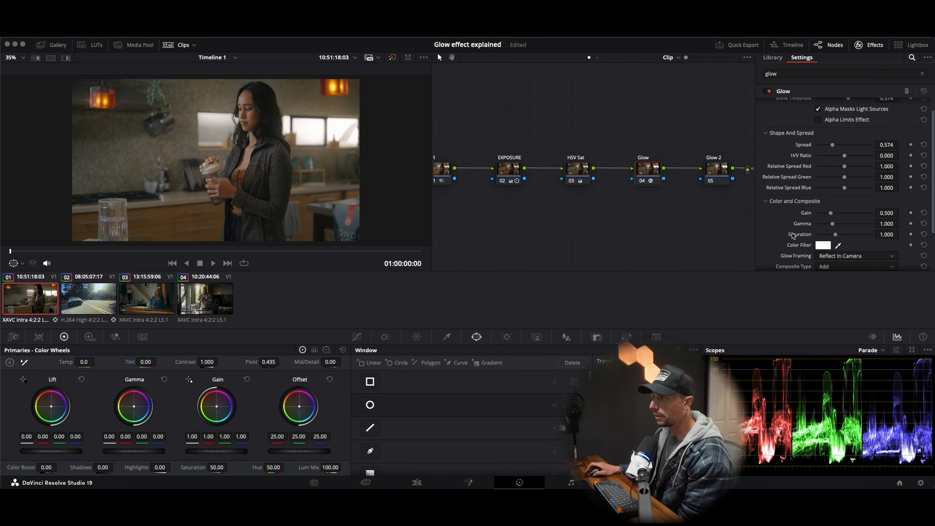
left_click(823, 245)
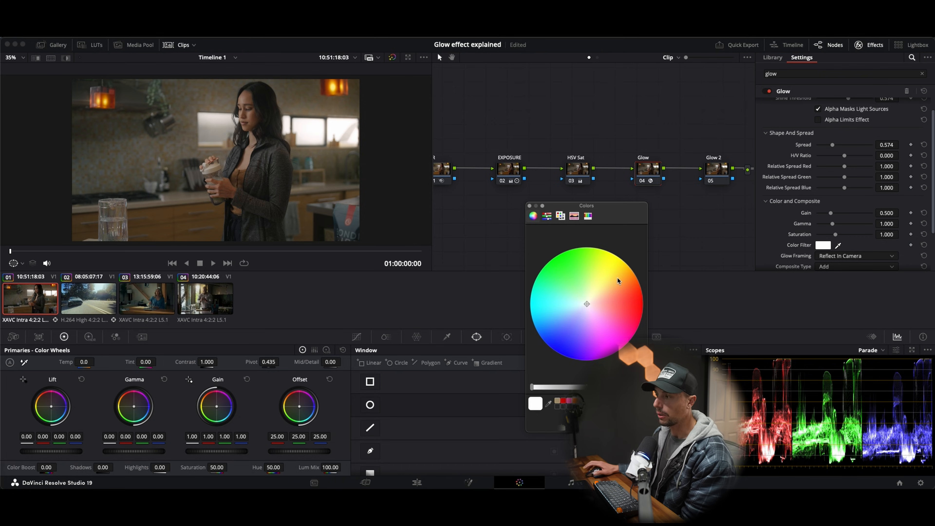
left_click_drag(587, 306, 617, 286)
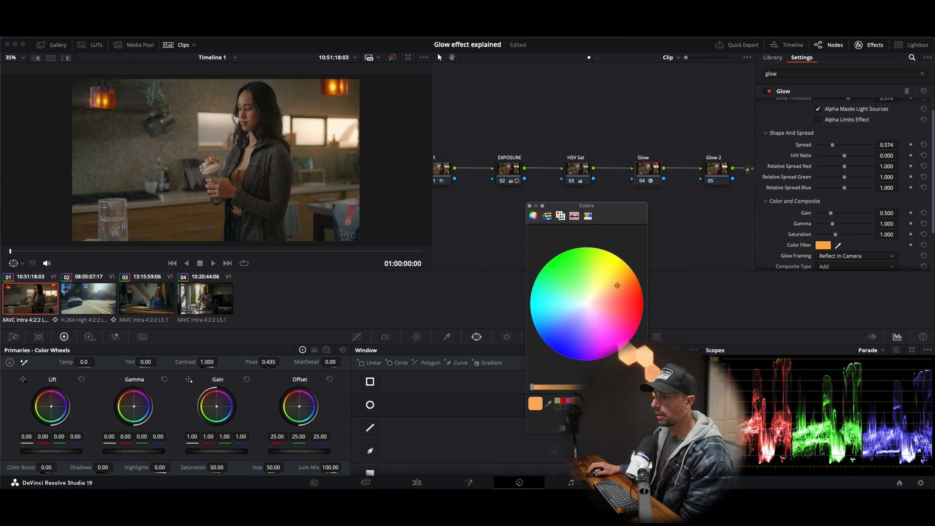
left_click(529, 206)
scroll(813, 232, "up", 2)
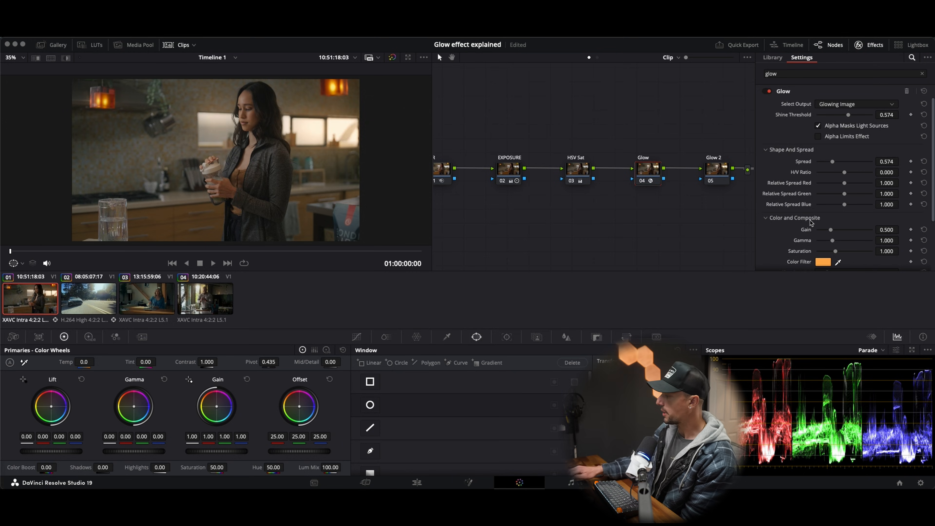
key("ctrl+d")
key("ctrl+d")
key("ctrl+d")
key("ctrl+d")
key("ctrl+d")
key("ctrl+d")
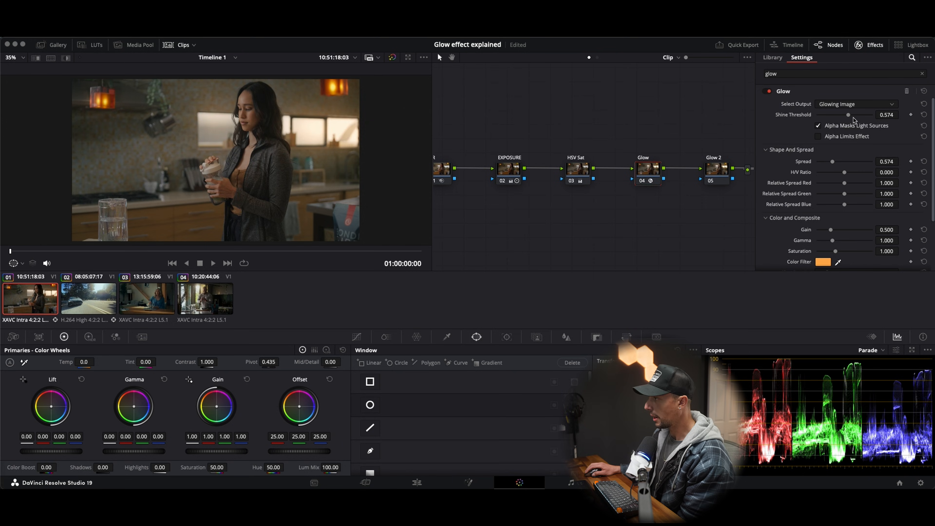
Step: Save the project and set the glow's Shine Threshold to 0.597
key("ctrl+s")
left_click_drag(848, 115, 845, 116)
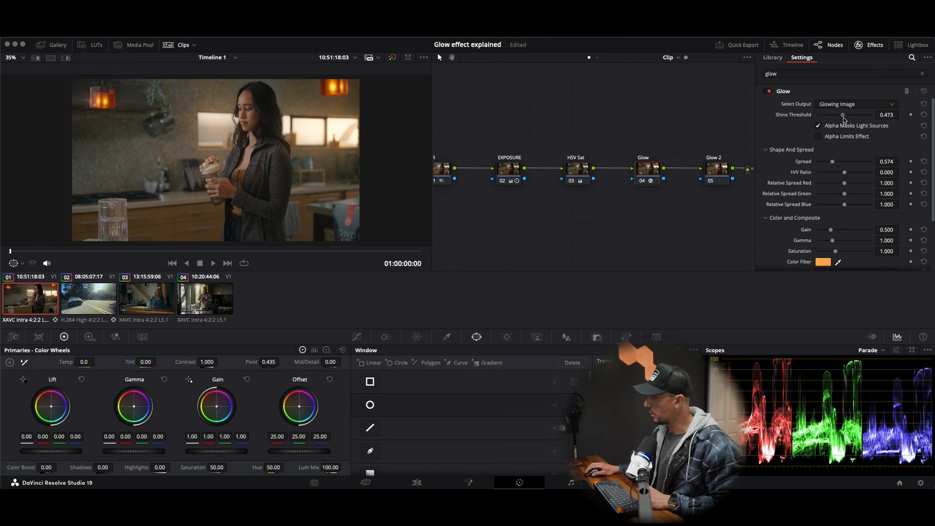
left_click_drag(844, 115, 849, 115)
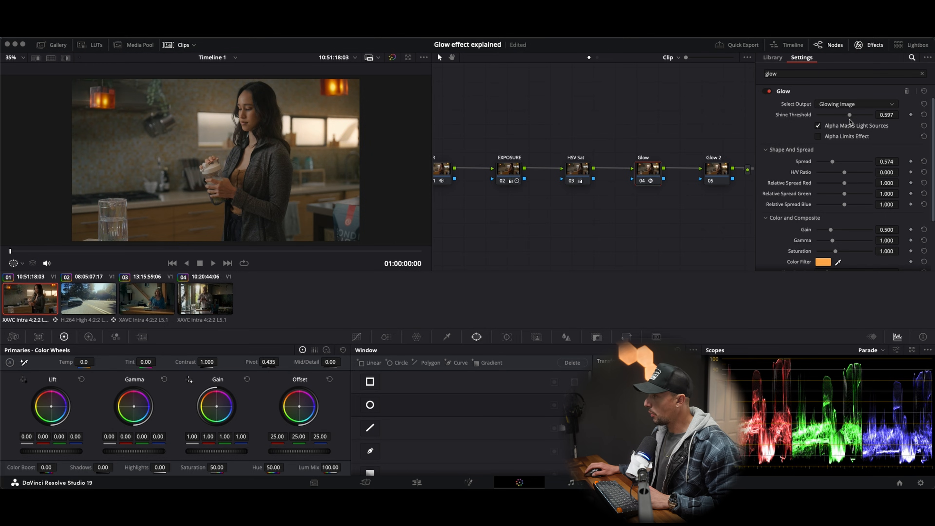
Step: Soften the glow's Color Filter to a slightly lighter, less saturated orange
left_click(822, 261)
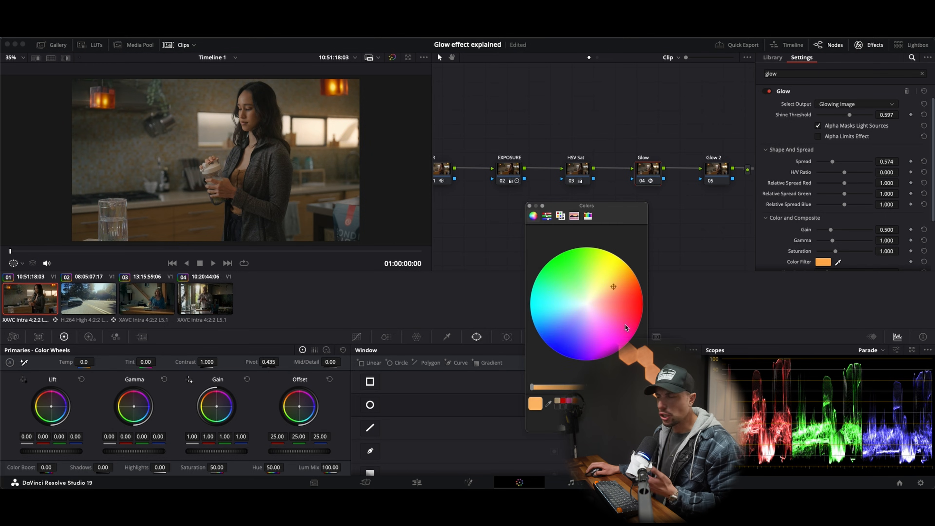
left_click(610, 289)
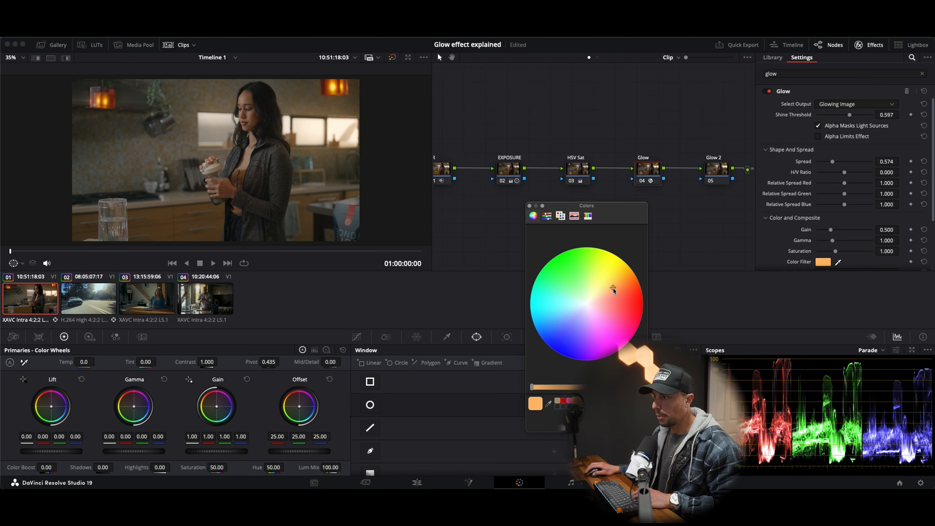
left_click(737, 318)
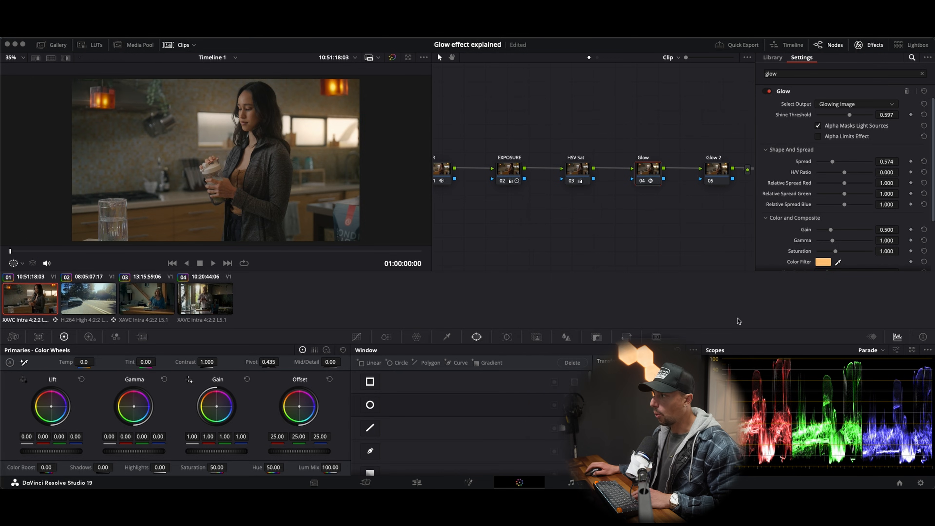
Step: Set the glow's Saturation to 0.791 and its Opacity to 0.550
scroll(785, 234, "down", 2)
mouse_move(835, 227)
left_mouse_down()
mouse_move(878, 232)
mouse_move(831, 227)
left_mouse_up()
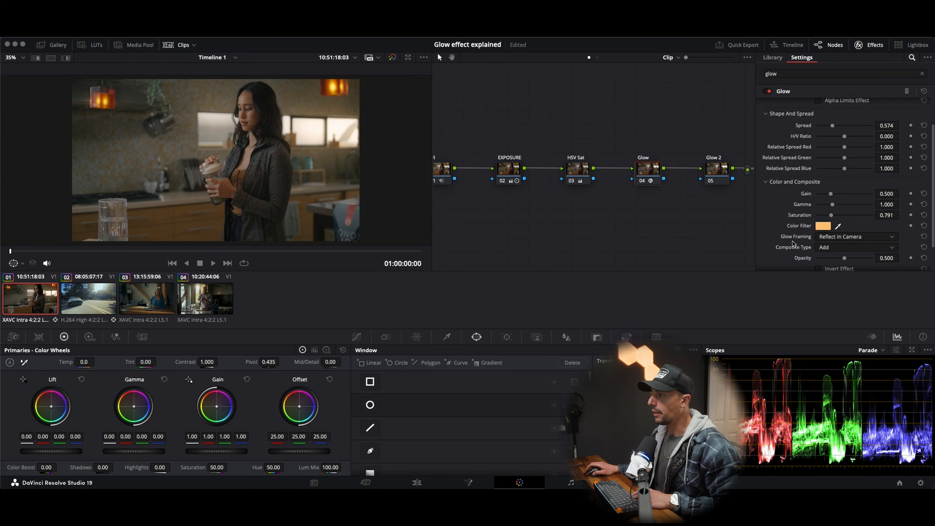
scroll(834, 258, "down", 2)
mouse_move(843, 242)
left_mouse_down()
mouse_move(875, 255)
mouse_move(839, 259)
mouse_move(848, 259)
left_mouse_up()
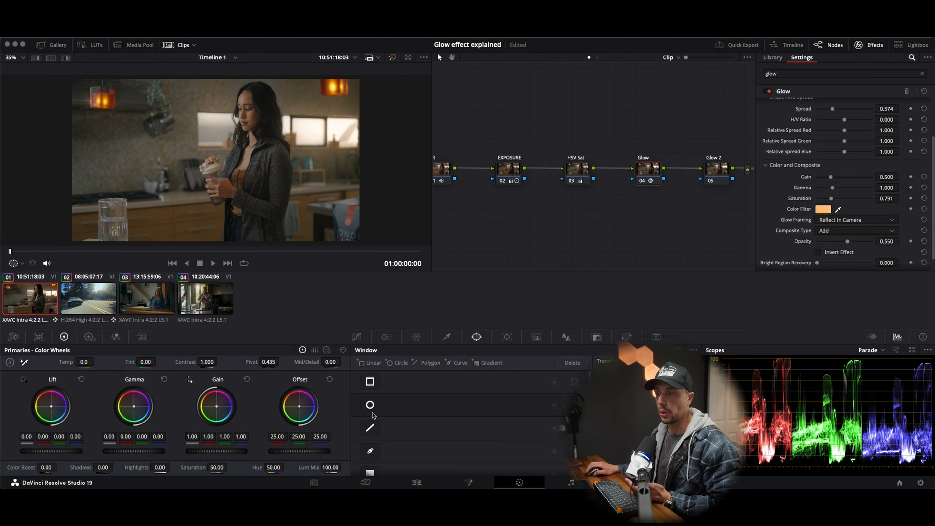
Step: Add a circular window on the Glow node and shape it into a wide ellipse around the woman and the bright kitchen windows
left_click(357, 337)
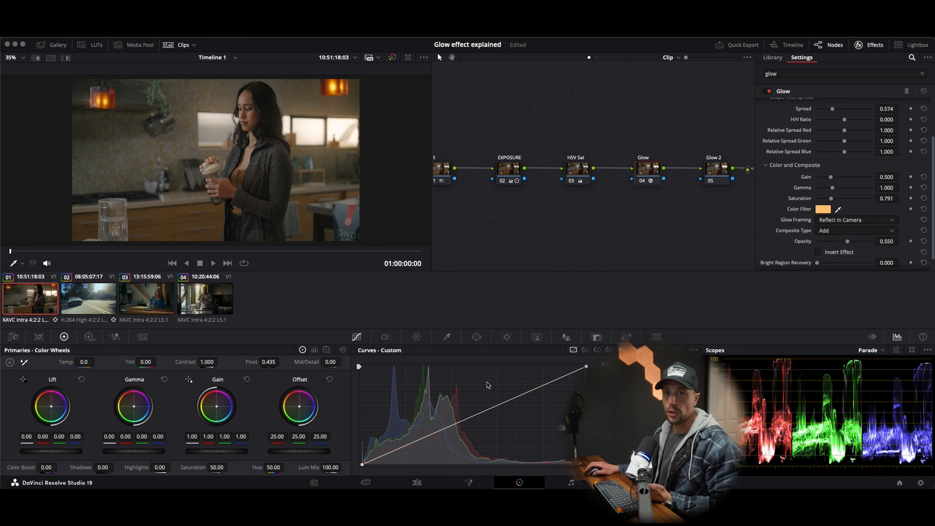
left_click(477, 337)
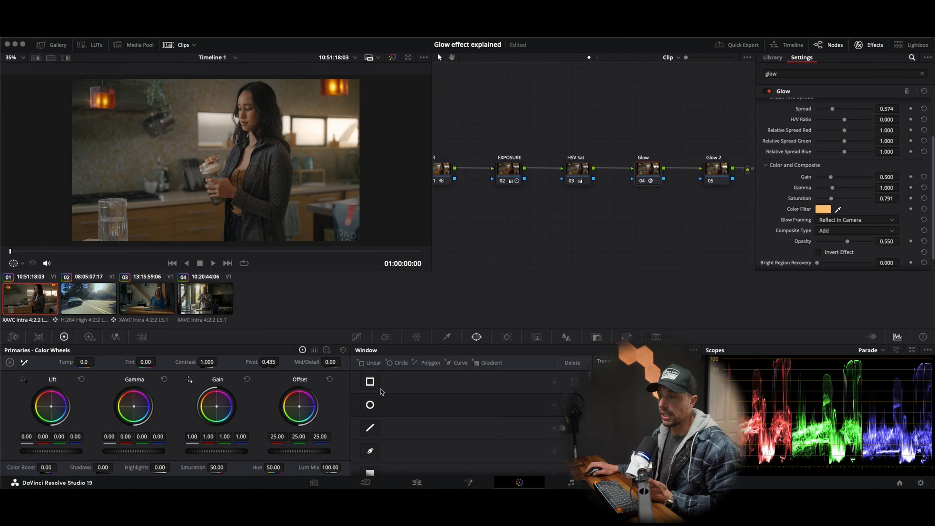
left_click(370, 405)
left_click_drag(259, 161, 344, 135)
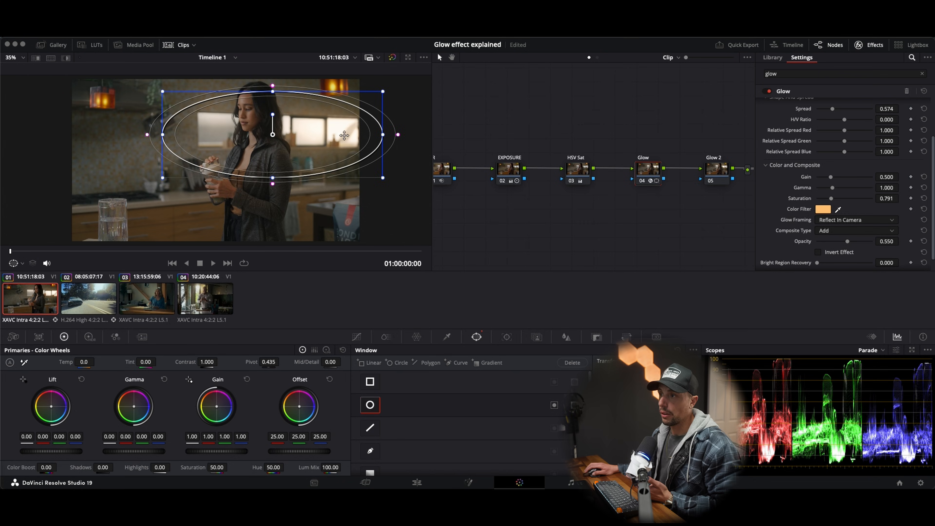
mouse_move(273, 177)
left_mouse_down()
mouse_move(283, 145)
mouse_move(274, 174)
left_mouse_up()
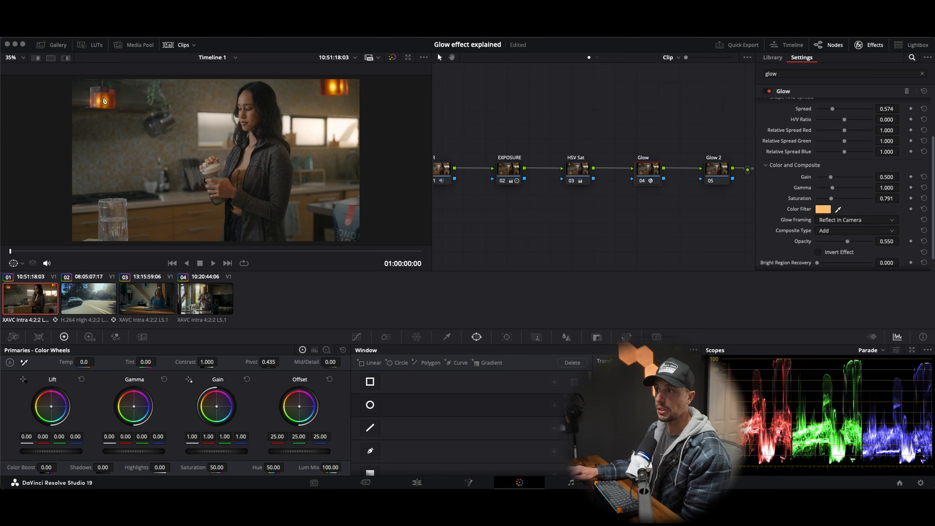
Step: Compare the Glow node disabled and enabled, without and with the circular window, and turn the window off
key("ctrl+d")
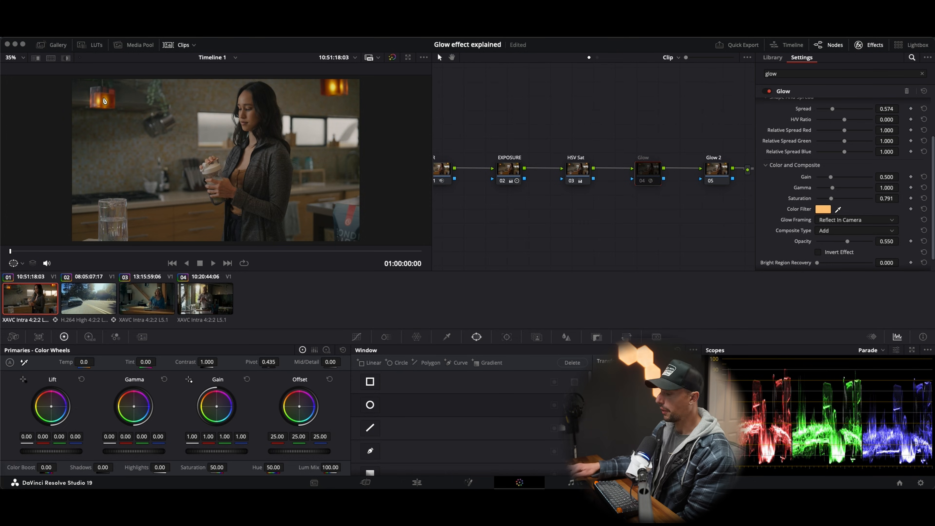
key("ctrl+d")
left_click(370, 405)
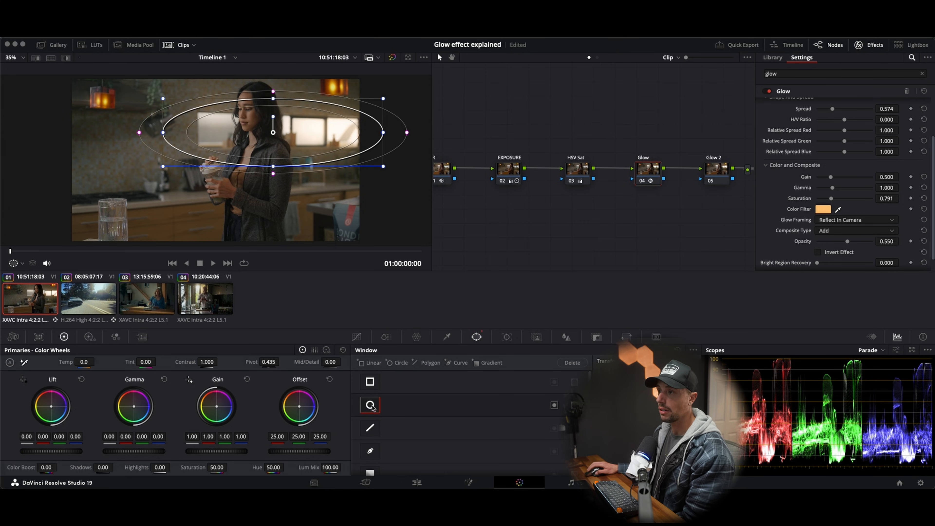
key("ctrl+d")
key("ctrl+d")
key("ctrl+d")
key("ctrl+d")
key("ctrl+d")
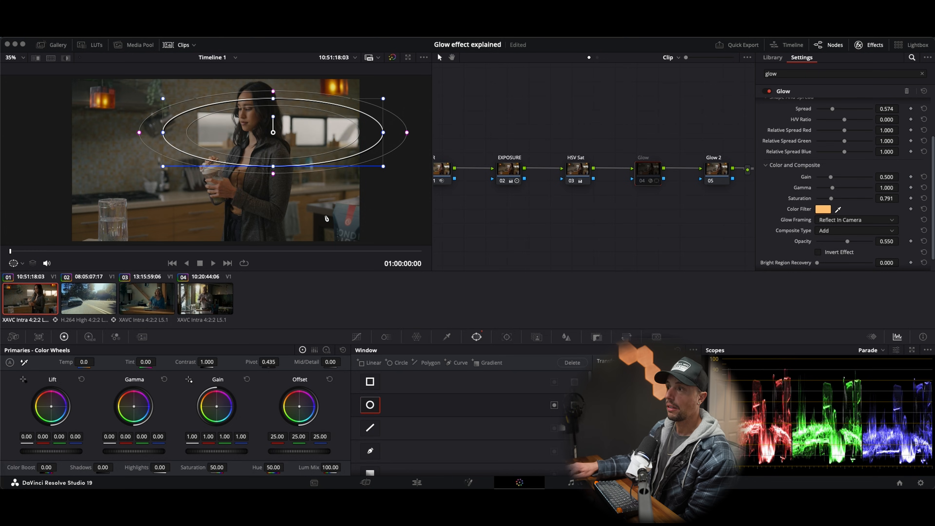
key("ctrl+d")
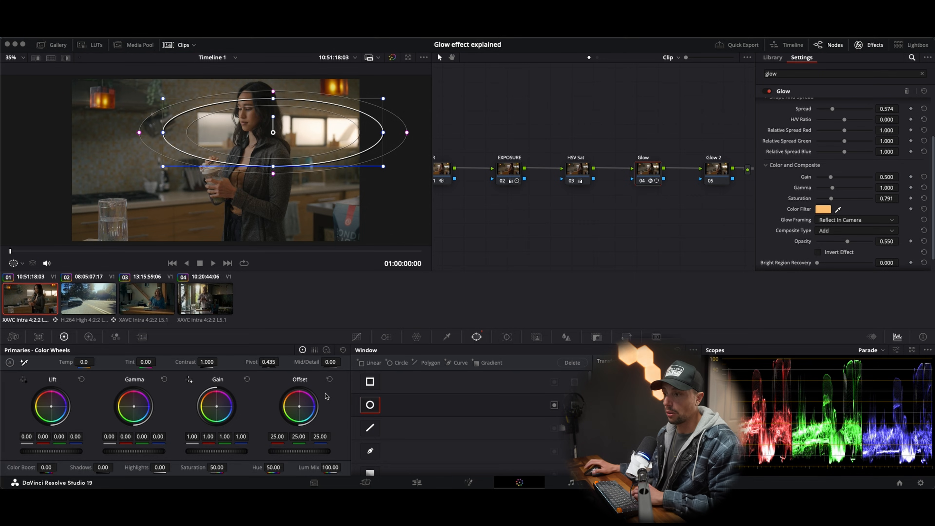
left_click(370, 405)
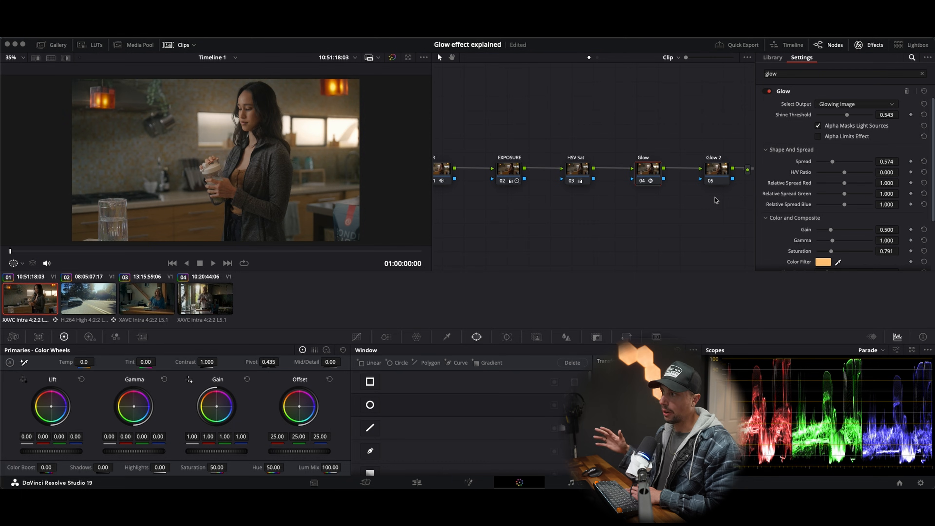
Step: Apply the Glow effect to the Glow 2 node and set its Shine Threshold and Spread to 0.000
left_click(720, 170)
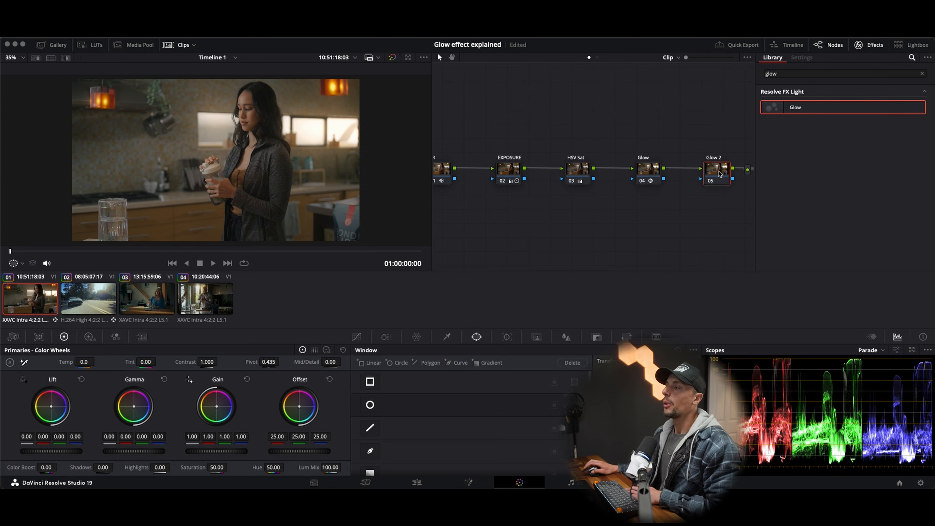
left_click_drag(789, 108, 713, 177)
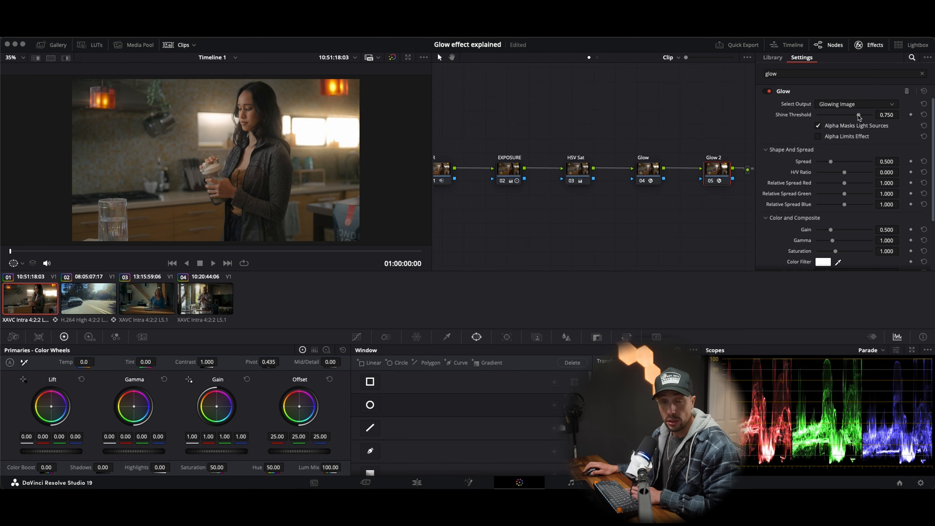
left_click_drag(859, 118, 814, 118)
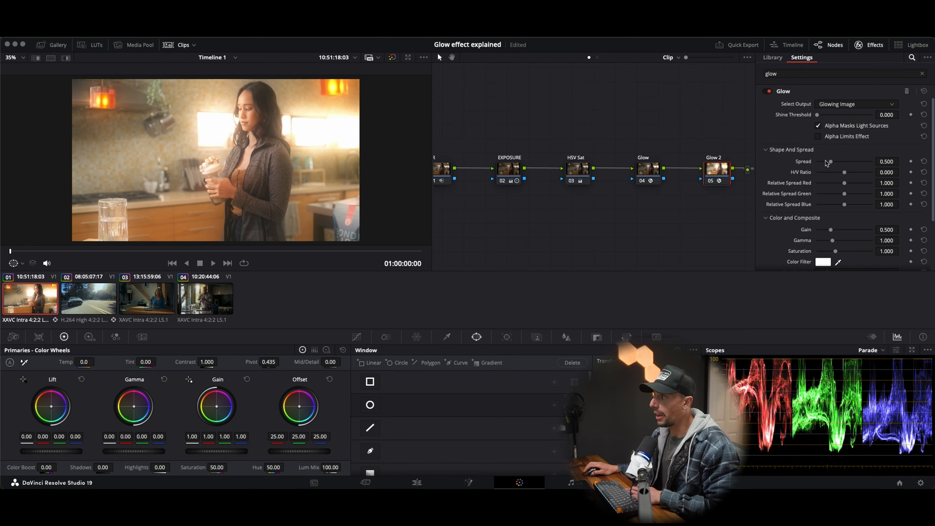
left_click_drag(831, 162, 772, 166)
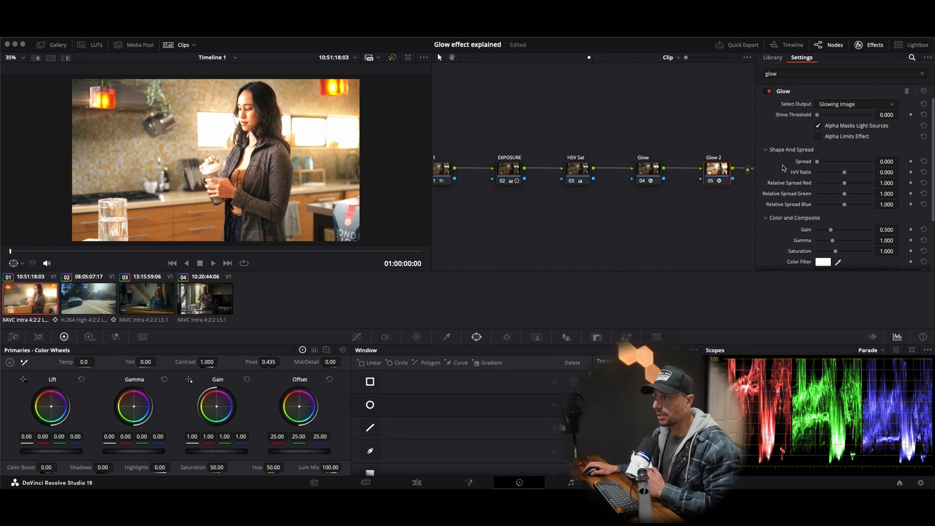
Step: Set the second glow's Composite Type to Softlight and its Opacity to 0.209
scroll(784, 169, "down", 5)
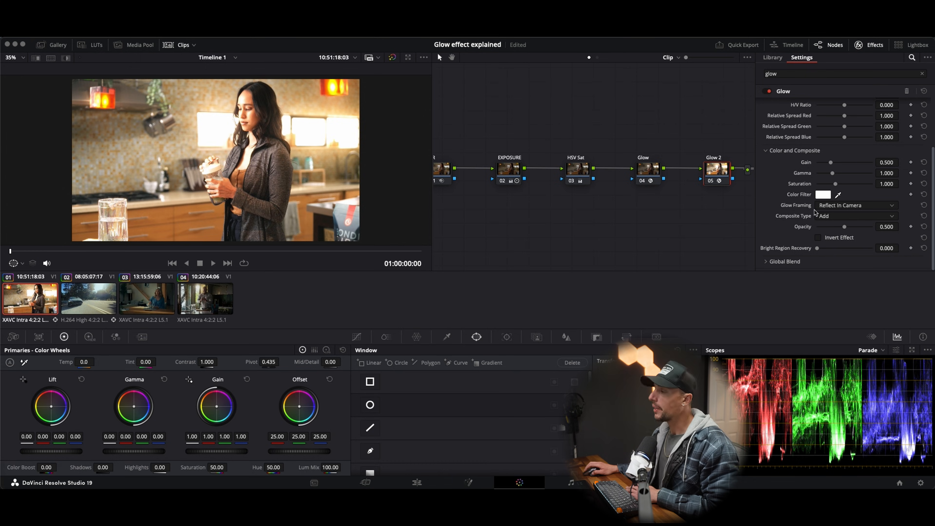
left_click(820, 217)
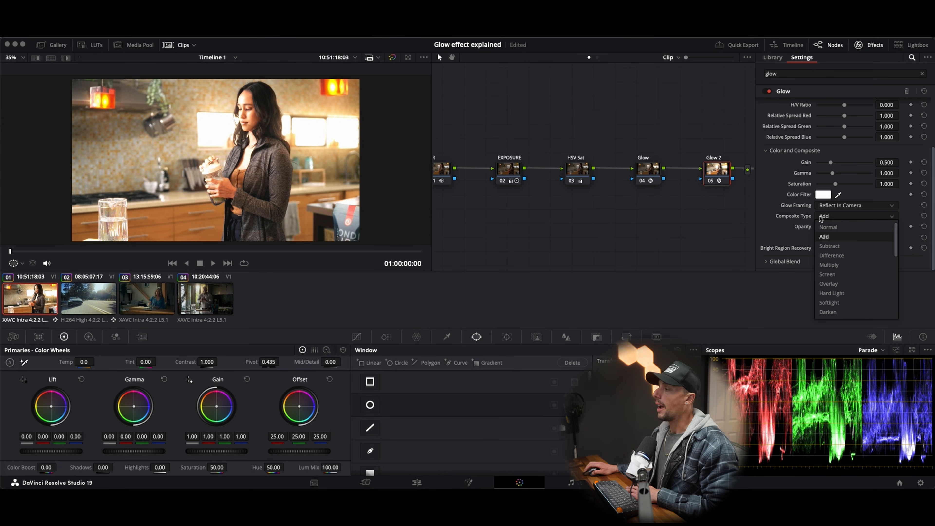
left_click(828, 303)
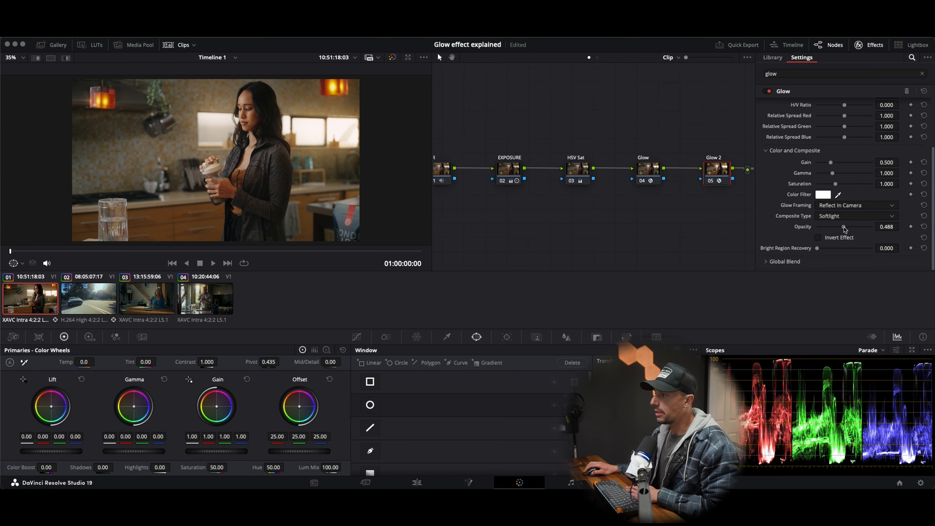
mouse_move(844, 229)
left_mouse_down()
mouse_move(817, 229)
mouse_move(829, 230)
left_mouse_up()
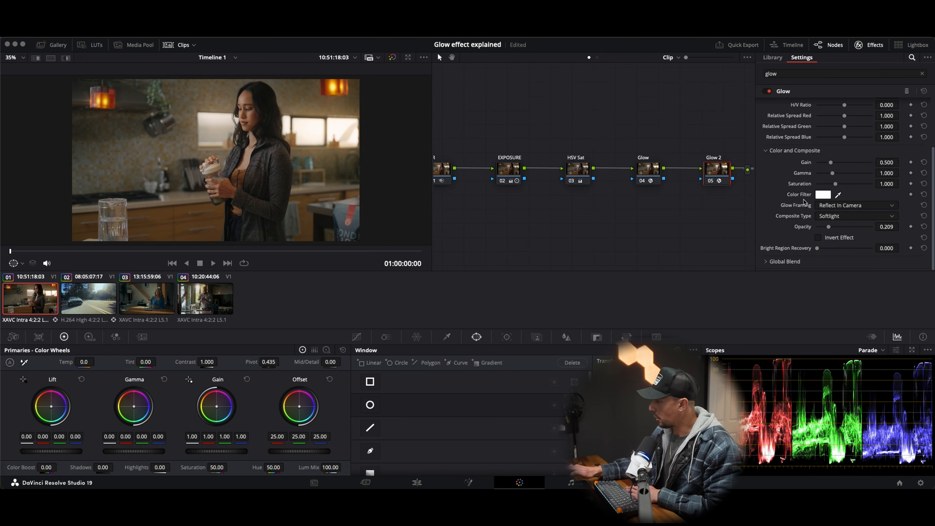
Step: Compare the image with the Glow 2 node disabled and enabled, and set its Gamma to 0.916
key("ctrl+d")
key("ctrl+d")
key("ctrl+d")
key("ctrl+d")
key("ctrl+d")
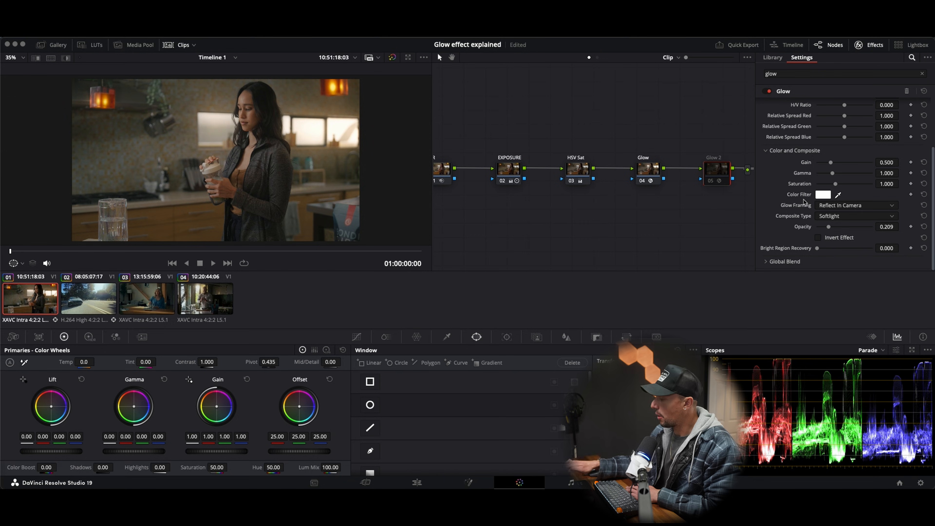
key("ctrl+d")
key("ctrl+d")
key("ctrl+d")
key("ctrl+d")
key("ctrl+d")
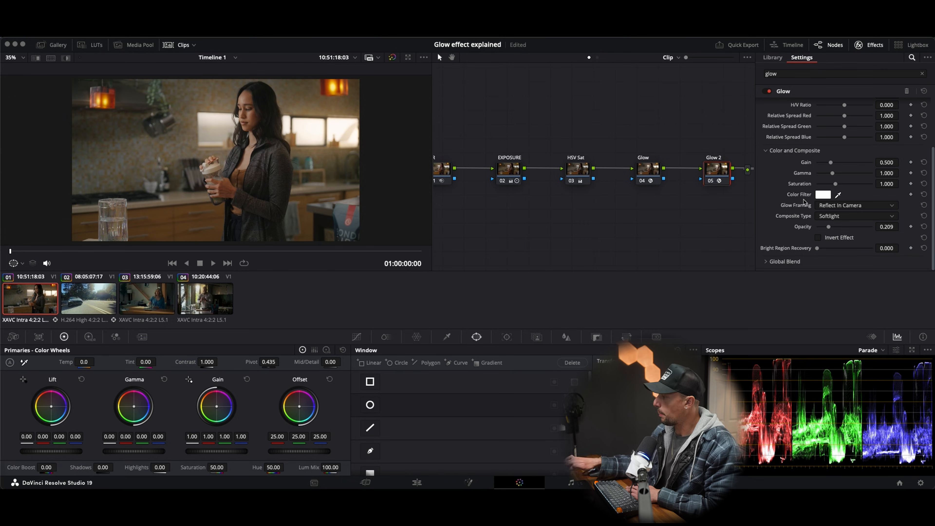
key("ctrl+d")
key("ctrl+d")
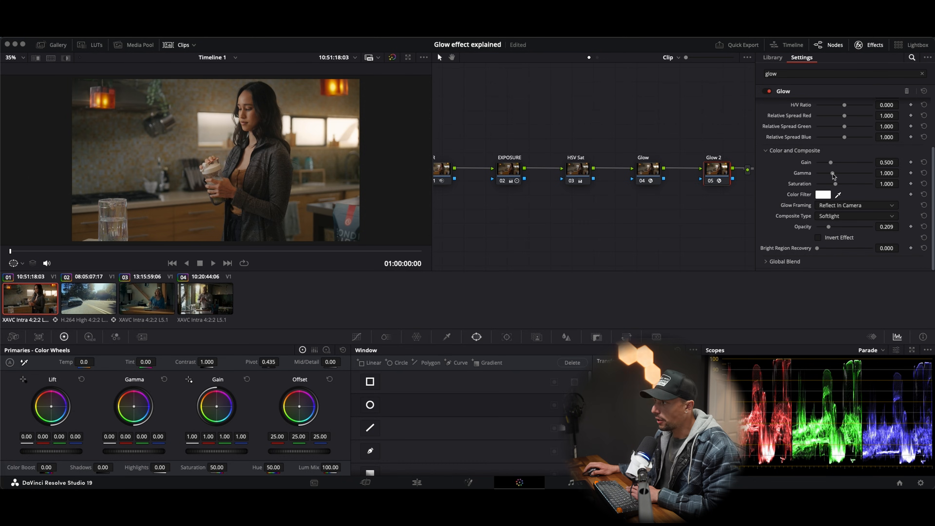
mouse_move(834, 176)
left_mouse_down()
mouse_move(842, 180)
mouse_move(832, 180)
left_mouse_up()
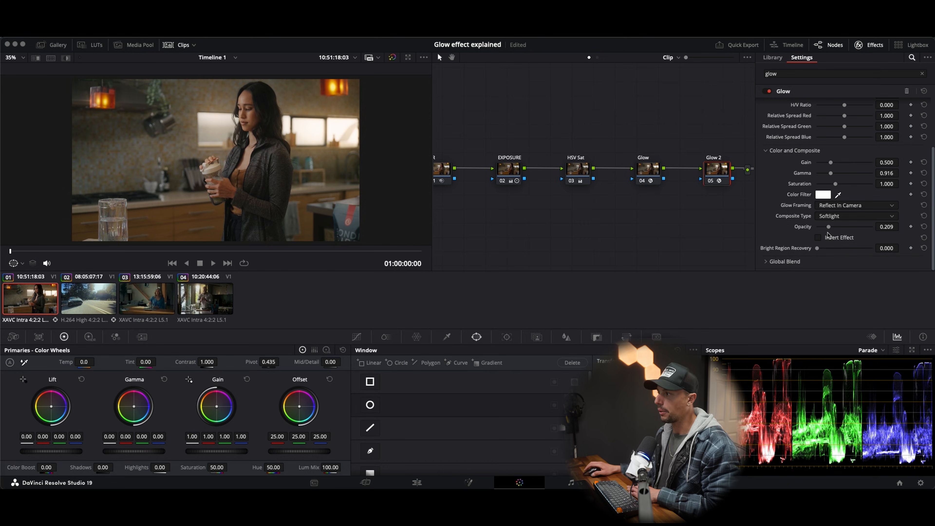
Step: Move the Glow 2 node closer to the Glow node and compare the image with both nodes disabled and enabled together
left_click_drag(725, 169, 707, 168)
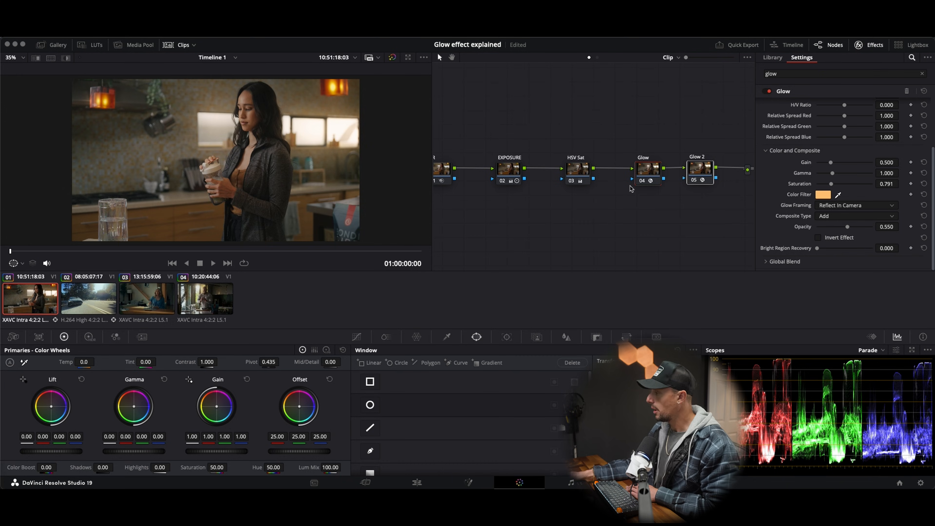
key("ctrl+d")
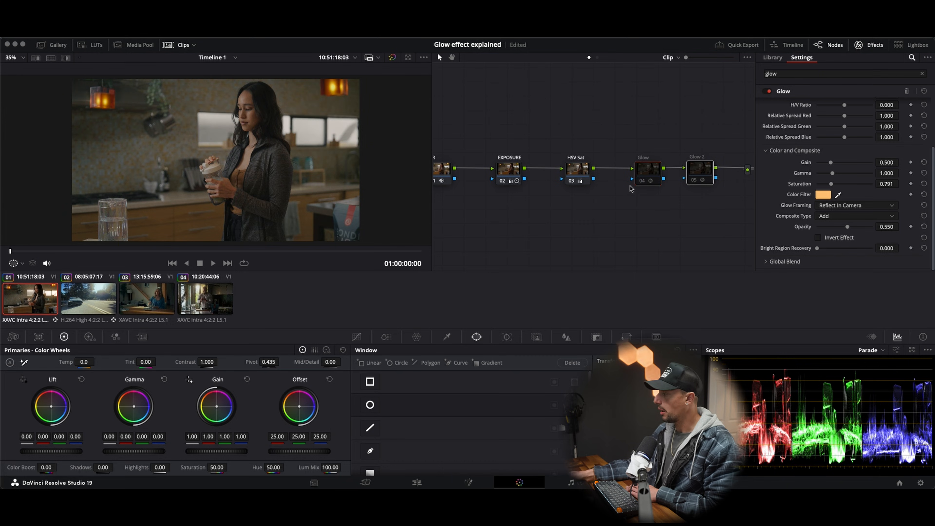
key("ctrl+d")
key("ctrl+d")
key("ctrl+d")
key("ctrl+d")
key("ctrl+d")
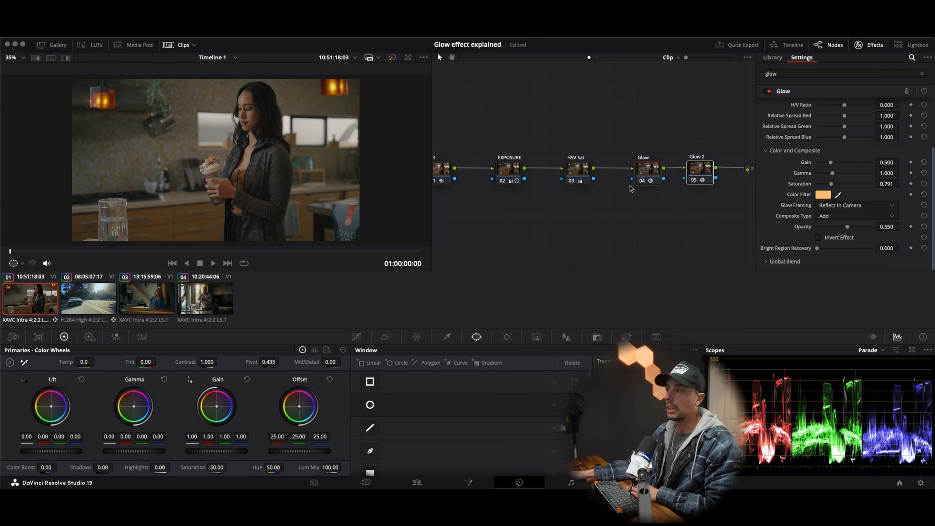
key("ctrl+d")
key("ctrl+d")
key("ctrl+d")
key("ctrl+d")
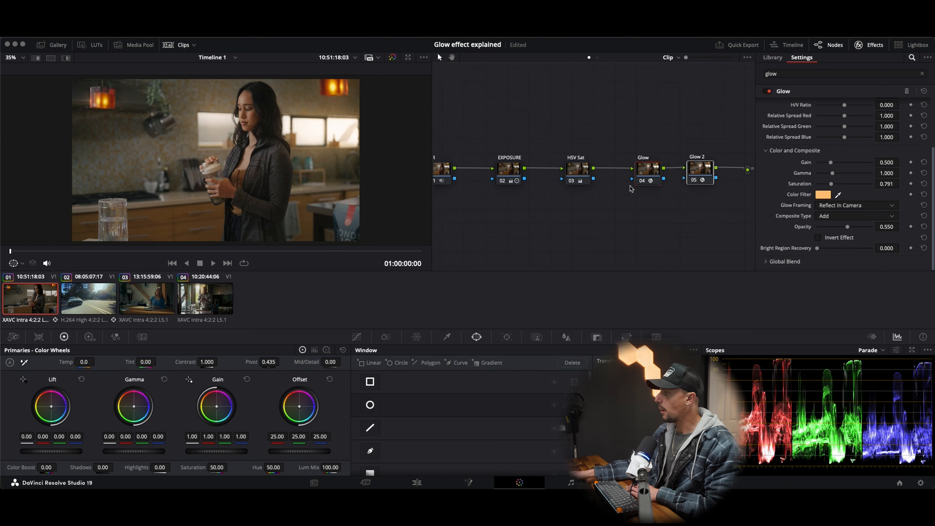
Step: Play back the kitchen clip and car clip 02, leaving the playhead at 01:00:07:00 on the car clip
key("space")
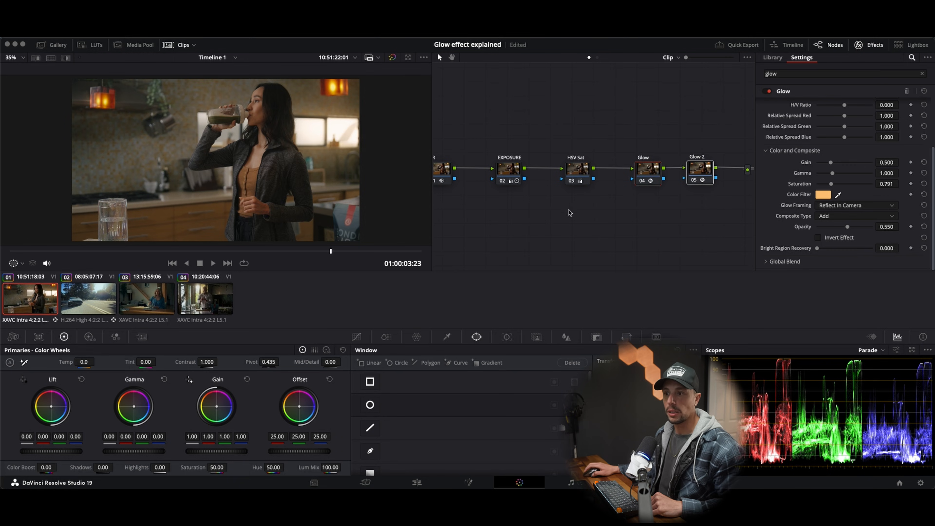
left_click(92, 286)
key("space")
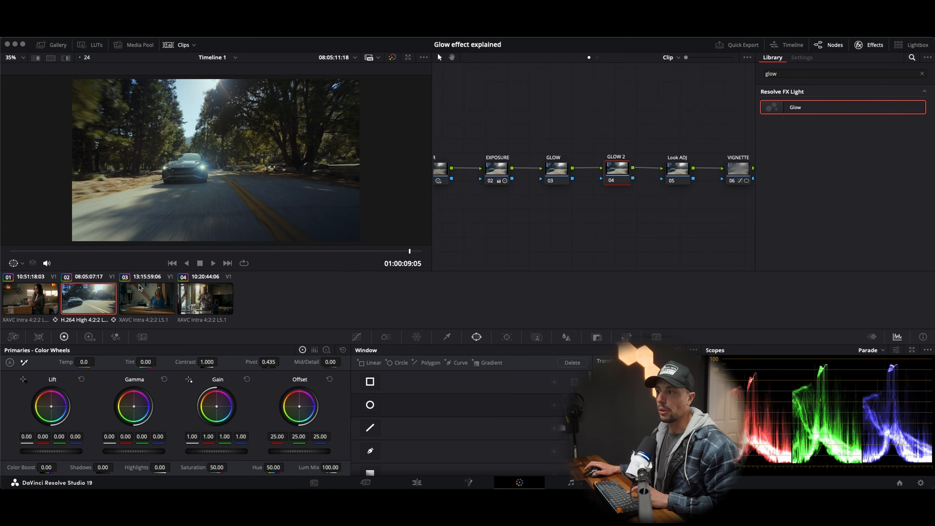
left_click(19, 253)
key("space")
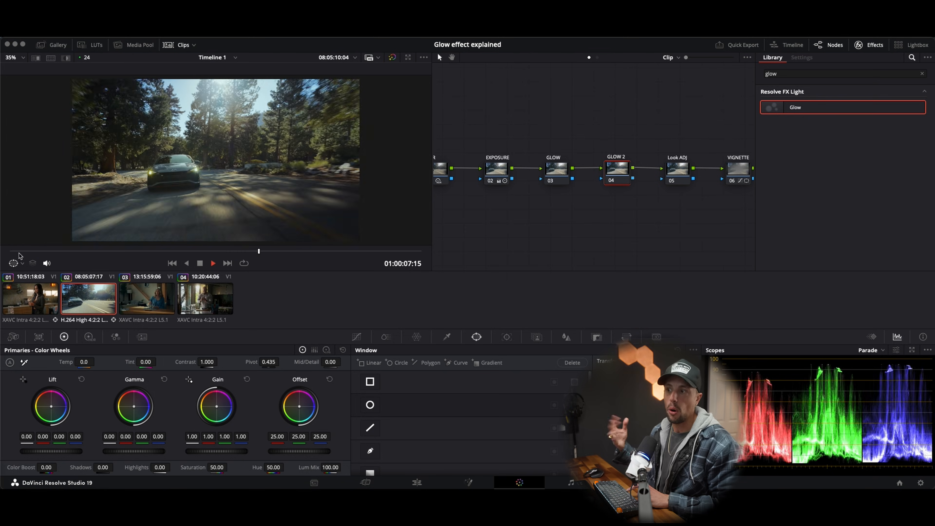
key("space")
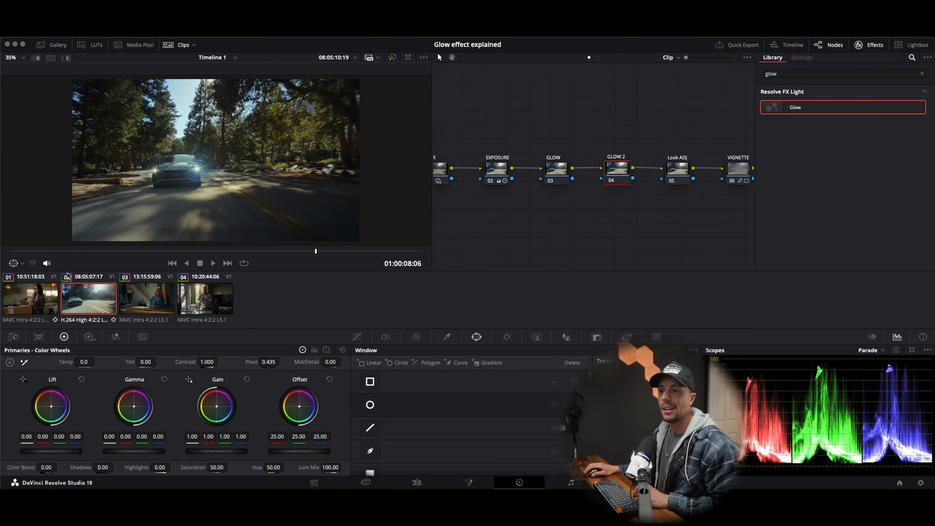
left_click_drag(54, 252, 195, 254)
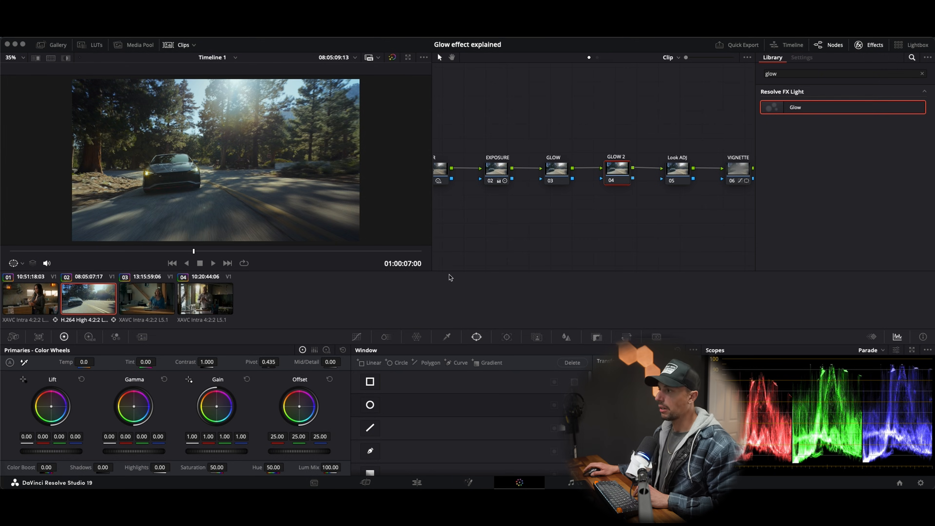
Step: Apply the Glow effect to the car clip's GLOW node with a Shine Threshold of 0.504 and a Spread of 1.132
left_click(567, 172)
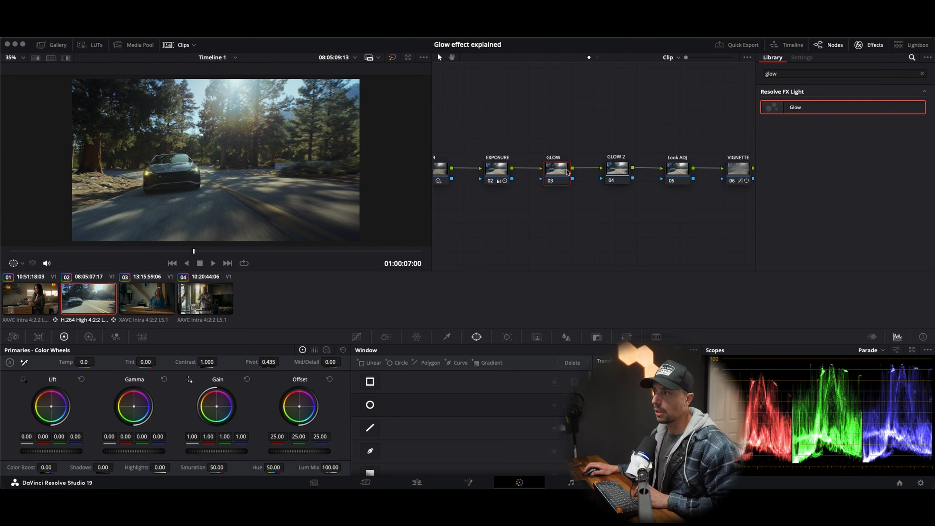
left_click_drag(800, 107, 561, 173)
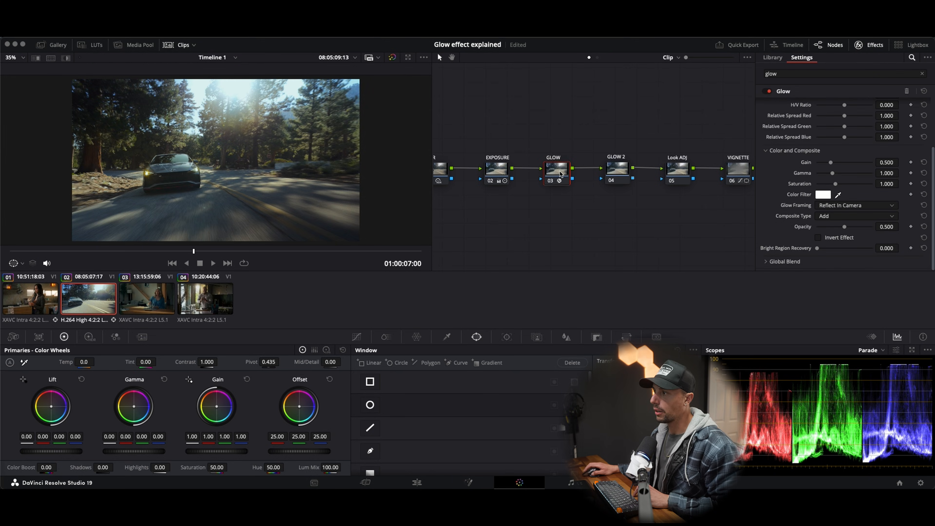
scroll(875, 149, "up", 3)
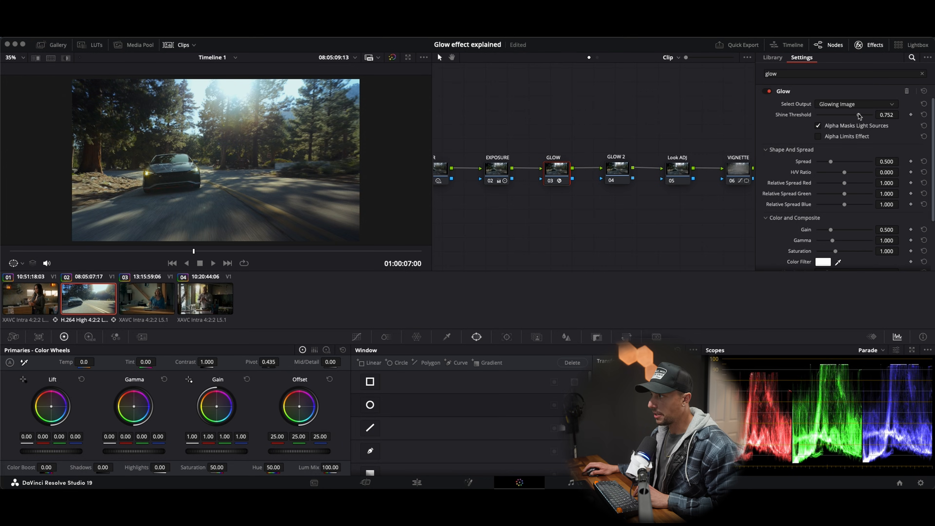
left_click_drag(859, 116, 845, 118)
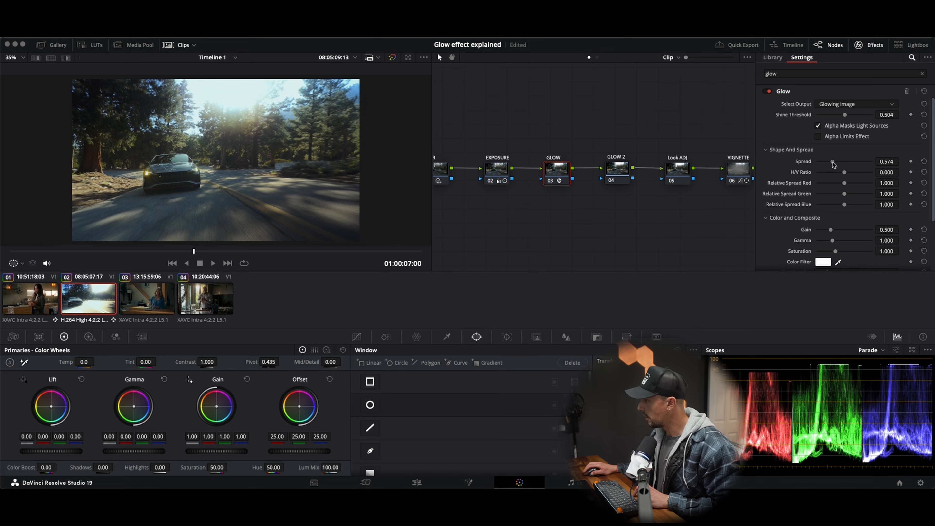
left_click_drag(833, 162, 848, 164)
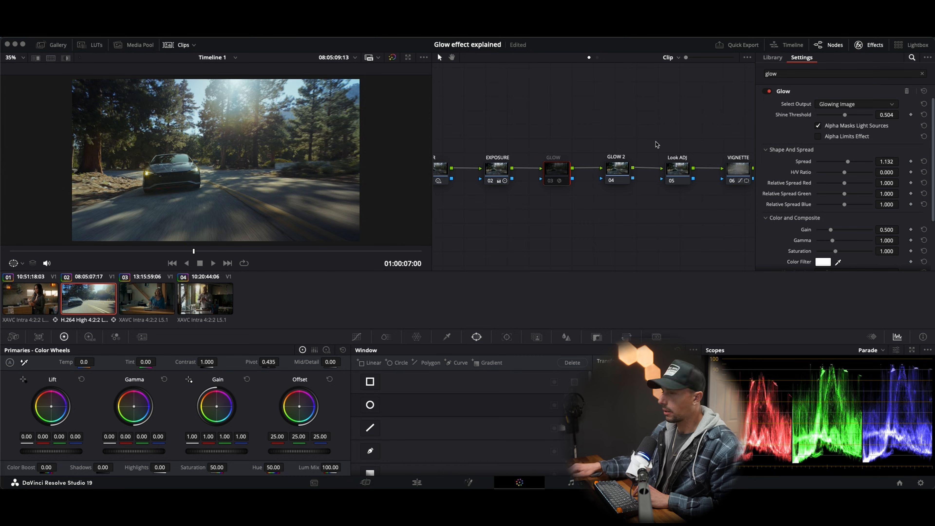
Step: Compare the car clip with its GLOW node disabled and enabled, leaving the node enabled
key("super+d")
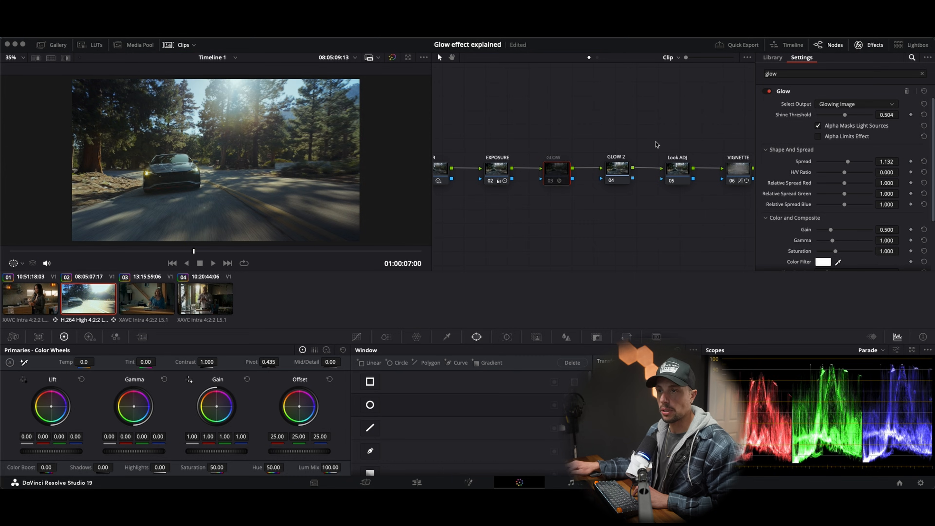
key("super+d")
key("super+d")
key("super+d")
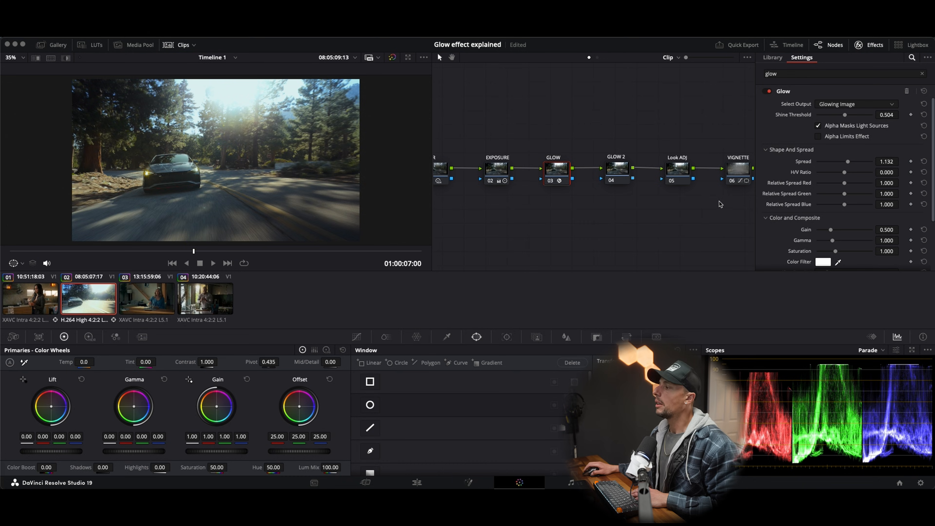
Step: Set the GLOW node's Color Filter to a warm orange and close the colour picker
scroll(810, 192, "down", 2)
left_click(823, 245)
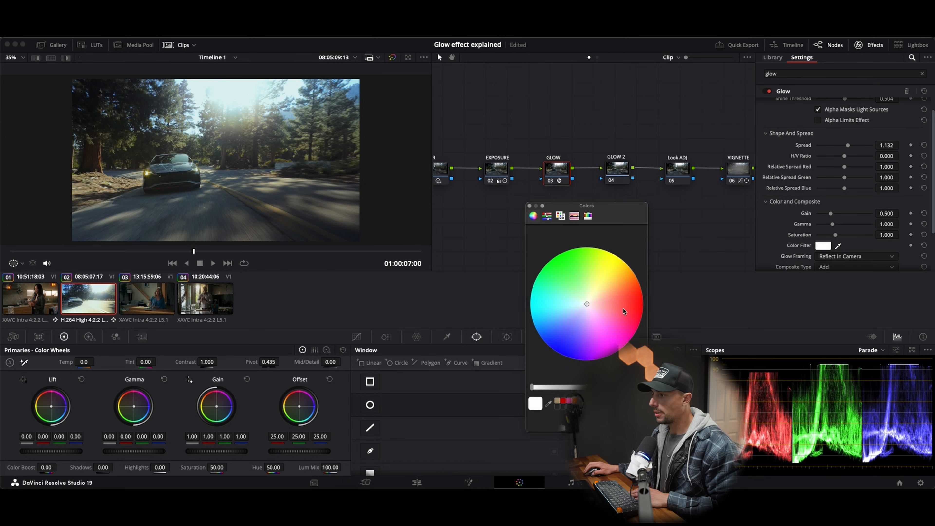
left_click_drag(597, 294, 622, 280)
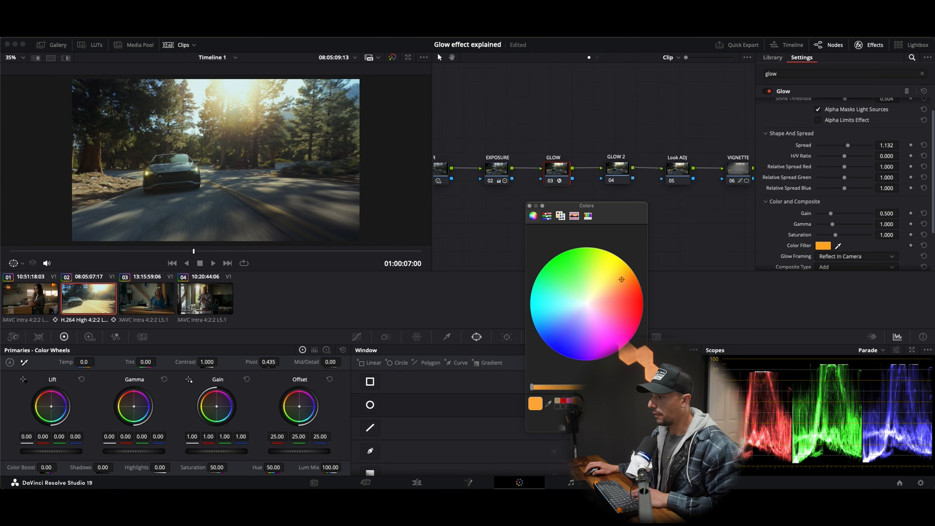
left_click(530, 206)
Step: Toggle the orange-tinted GLOW node off and on to compare the warm glow with the original image
key("super+d")
key("super+d")
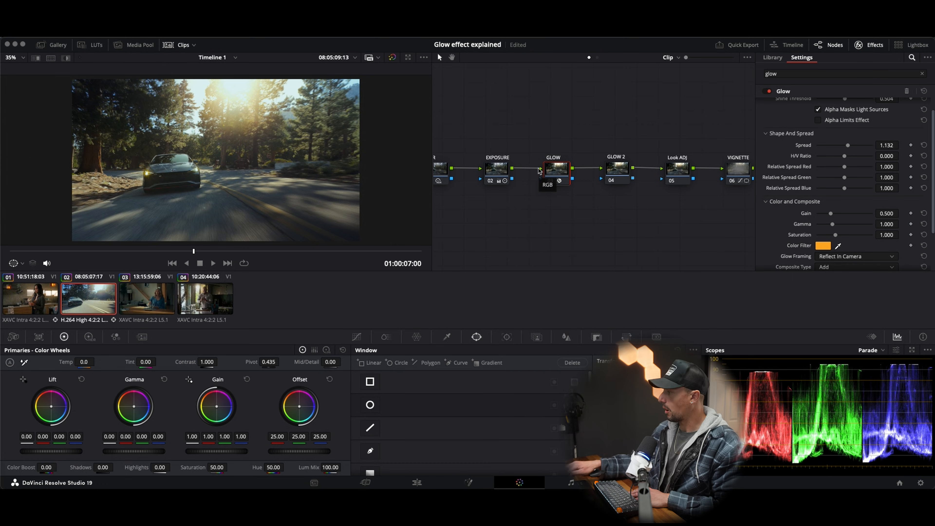
key("super+d")
key("super+d")
key("super+d")
key("super+d")
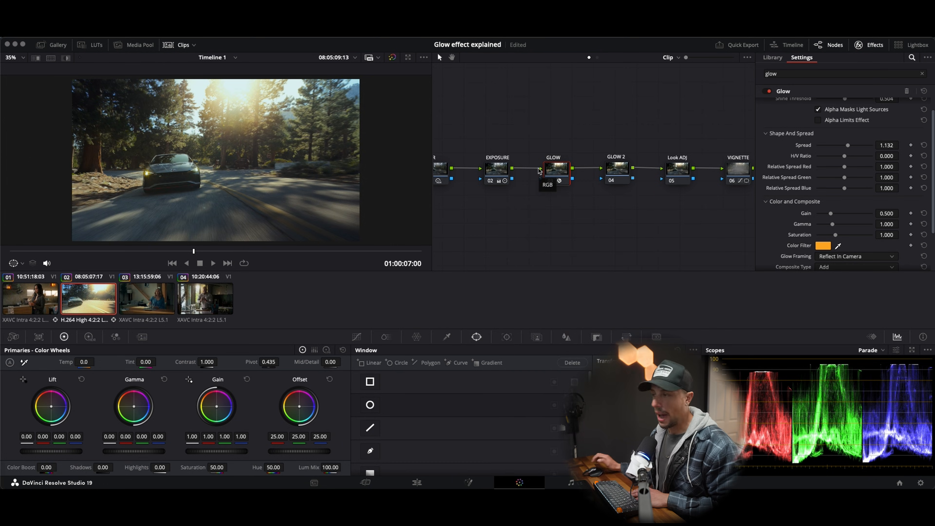
Step: Set the GLOW node's Shine Threshold to 0.372 and play back the car clip from near its start
scroll(843, 117, "up", 2)
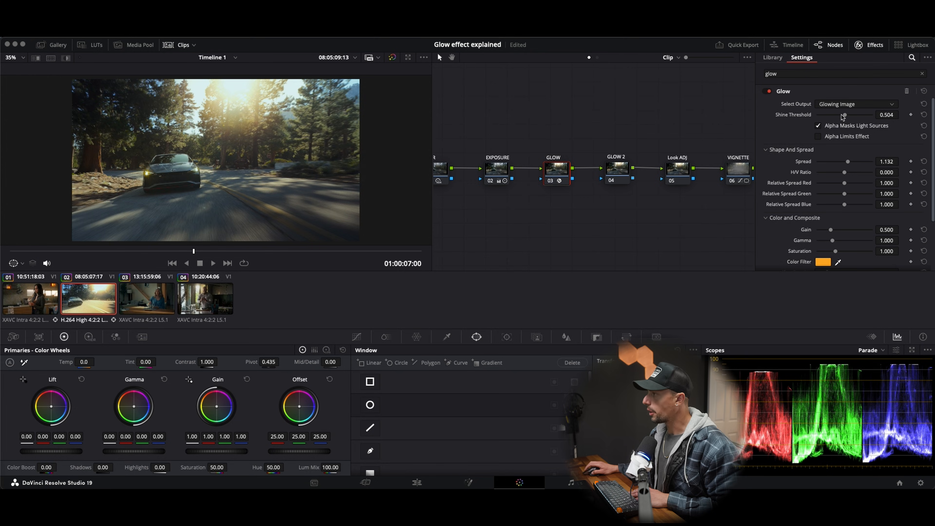
mouse_move(844, 116)
left_mouse_down()
mouse_move(816, 122)
mouse_move(838, 124)
left_mouse_up()
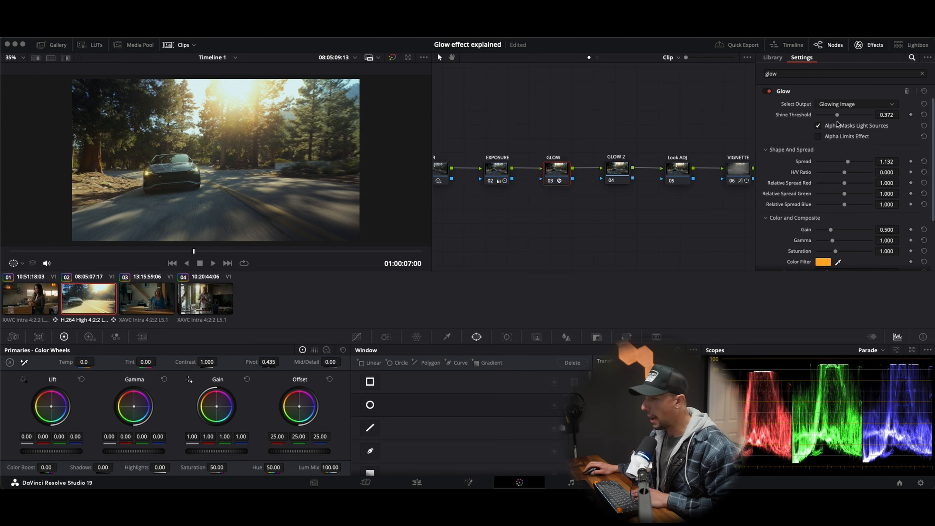
left_click_drag(195, 250, 14, 259)
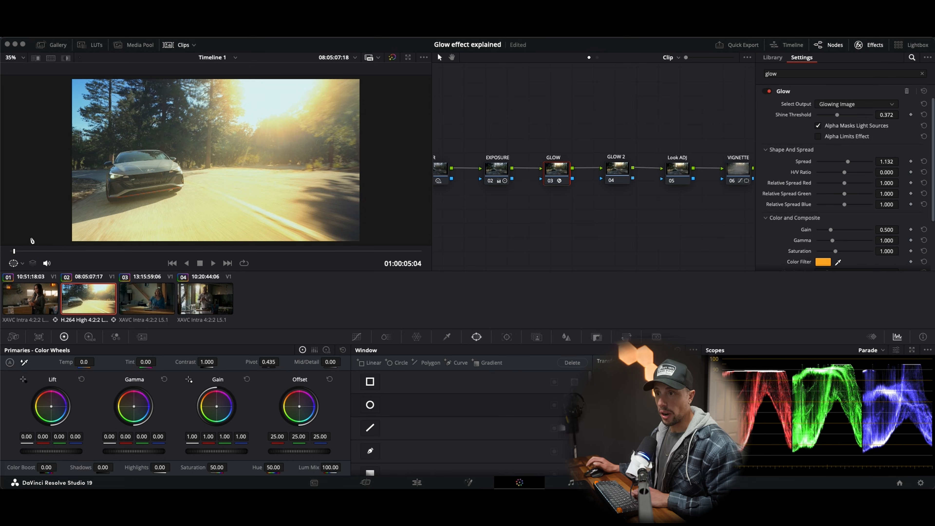
key("space")
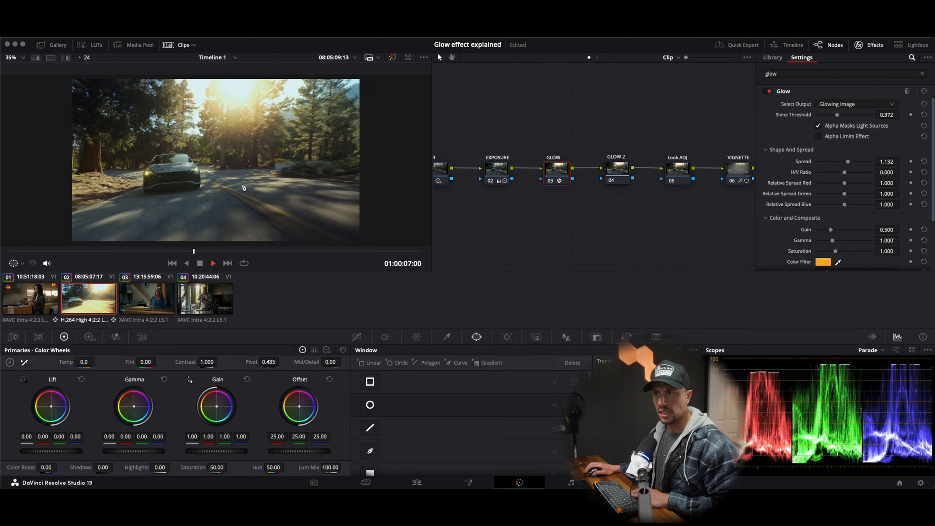
key("space")
left_click_drag(304, 253, 38, 260)
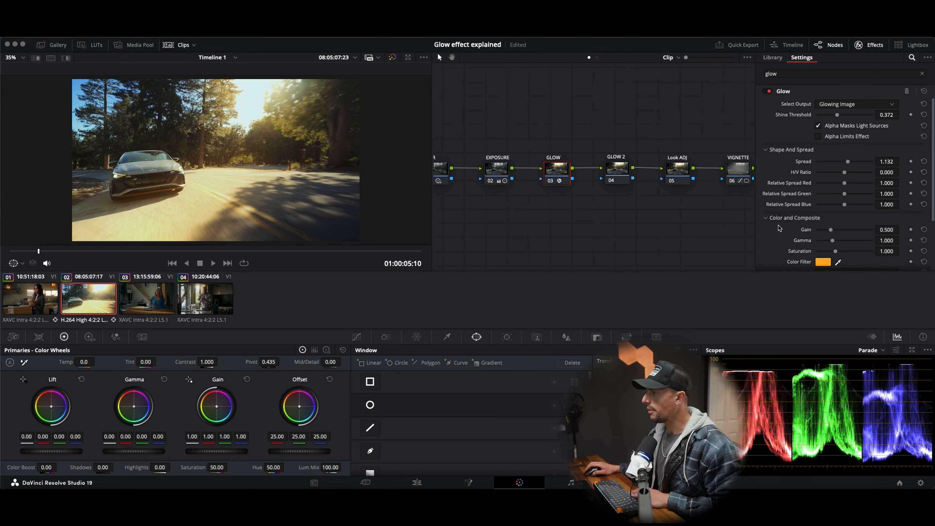
Step: Set the GLOW node's glow Saturation to 0.930 and play the car clip to 01:00:07:03
scroll(782, 233, "down", 1)
left_click_drag(833, 235, 835, 241)
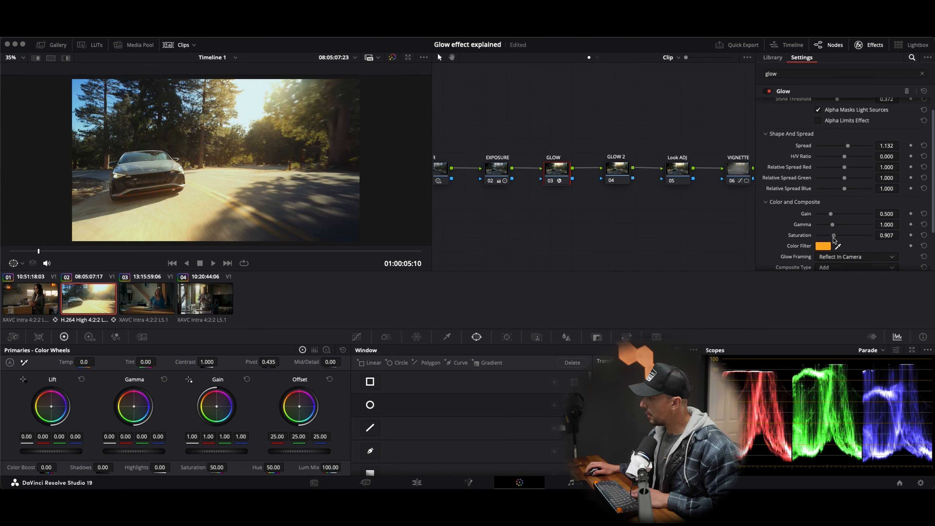
key("space")
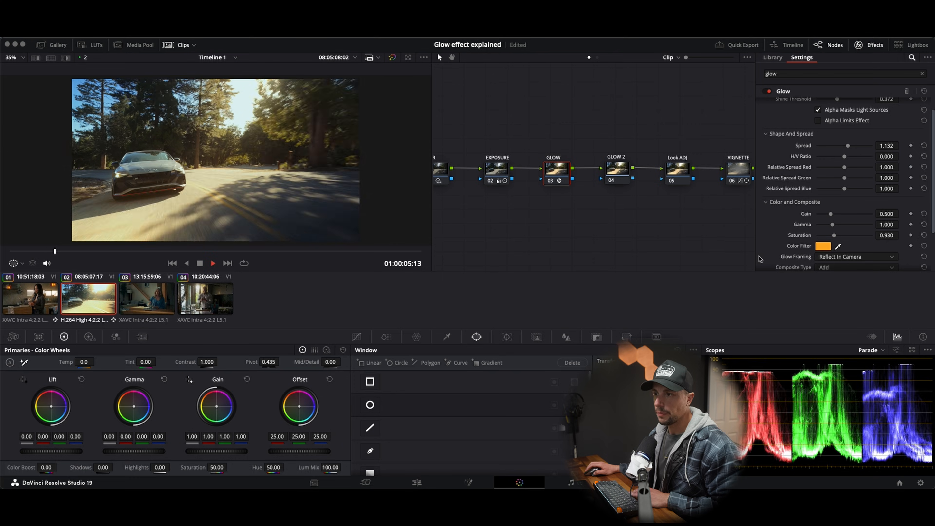
key("space")
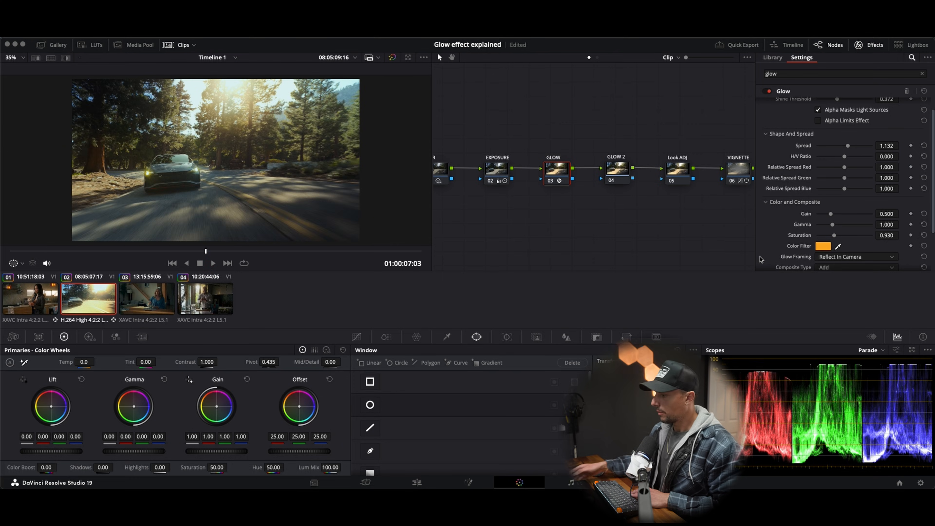
Step: Compare the frame at 01:00:07:03 repeatedly with the GLOW node disabled and enabled, leaving it enabled
key("ctrl+d")
key("ctrl+d")
key("ctrl+d")
key("ctrl+d")
key("ctrl+d")
key("ctrl+d")
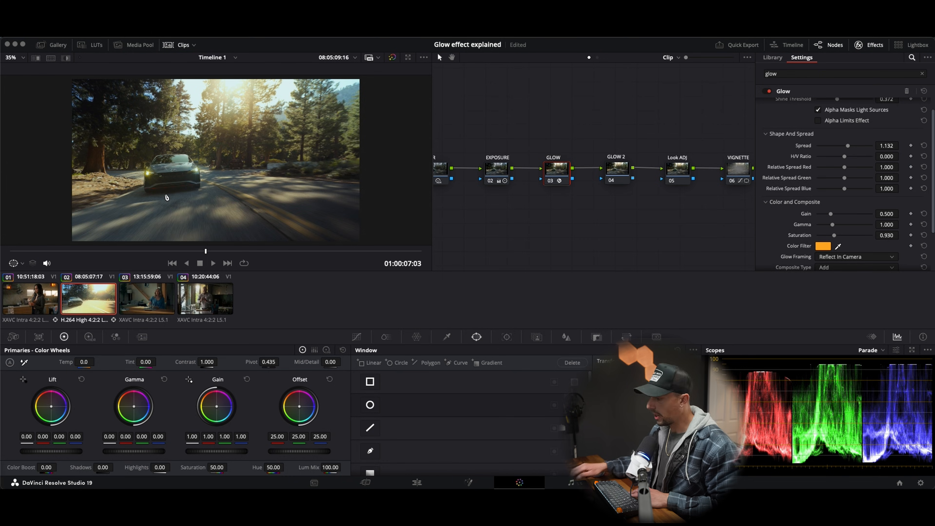
key("ctrl+d")
key("ctrl+d")
key("ctrl+d")
key("ctrl+d")
key("ctrl+d")
key("ctrl+d")
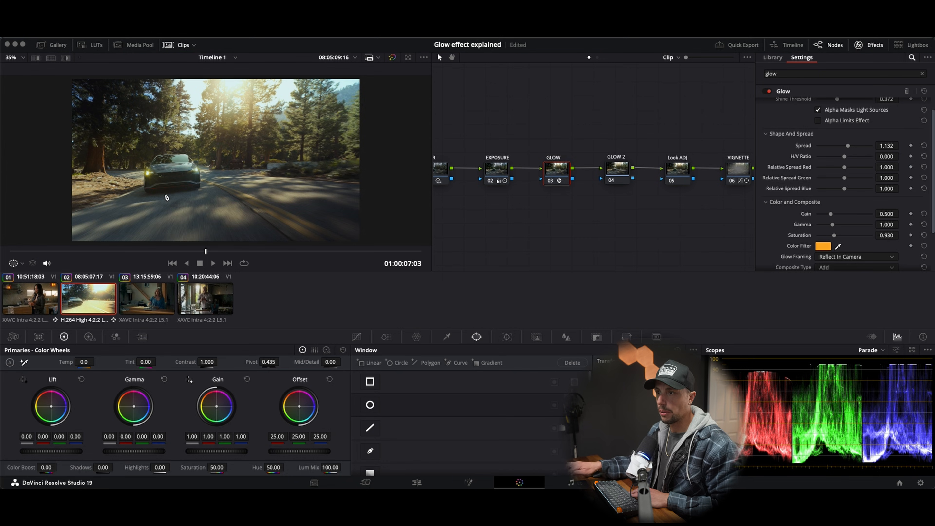
key("ctrl+d")
key("ctrl+d")
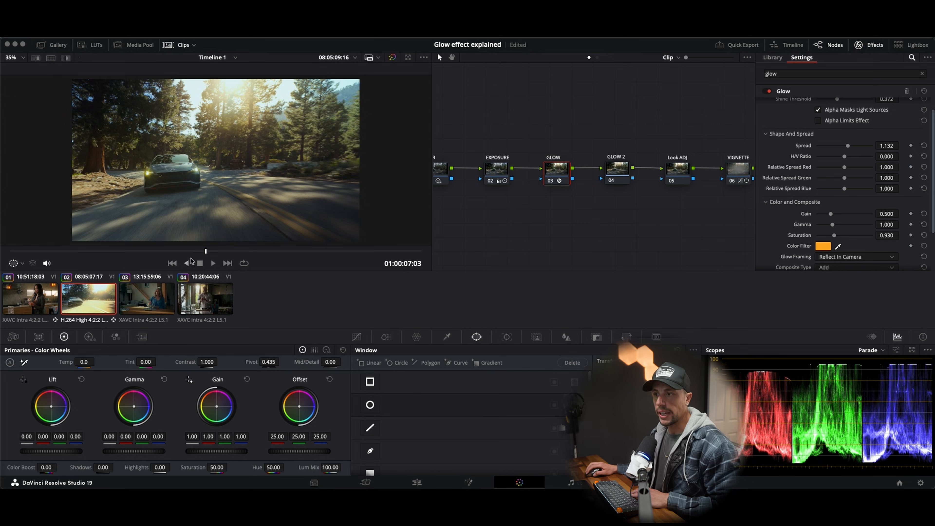
Step: Play back the car clip to review the warm glow in motion, stopping at 01:00:08:05
key("space")
left_click(64, 250)
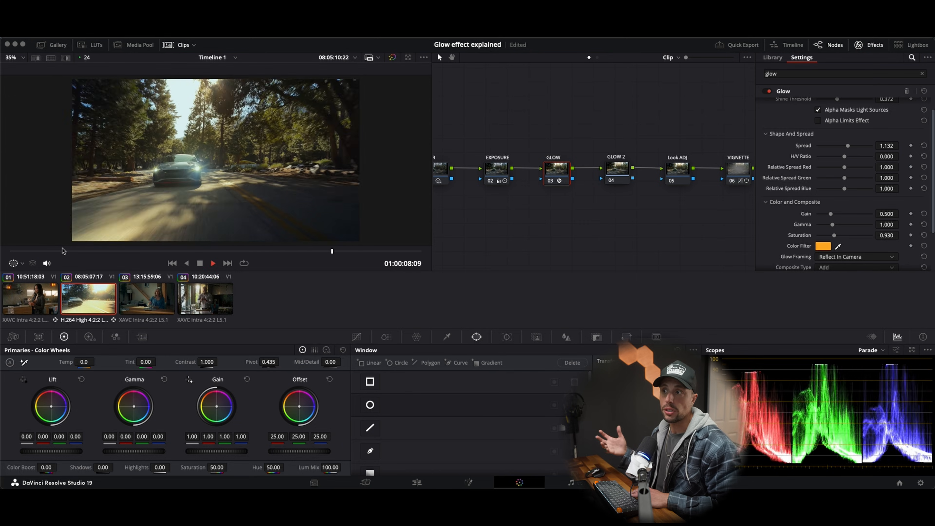
key("space")
key("space")
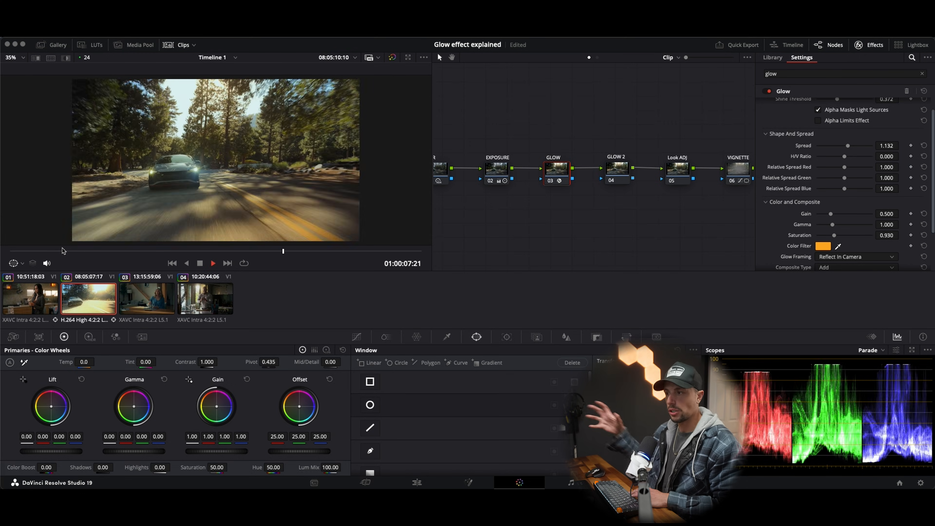
key("space")
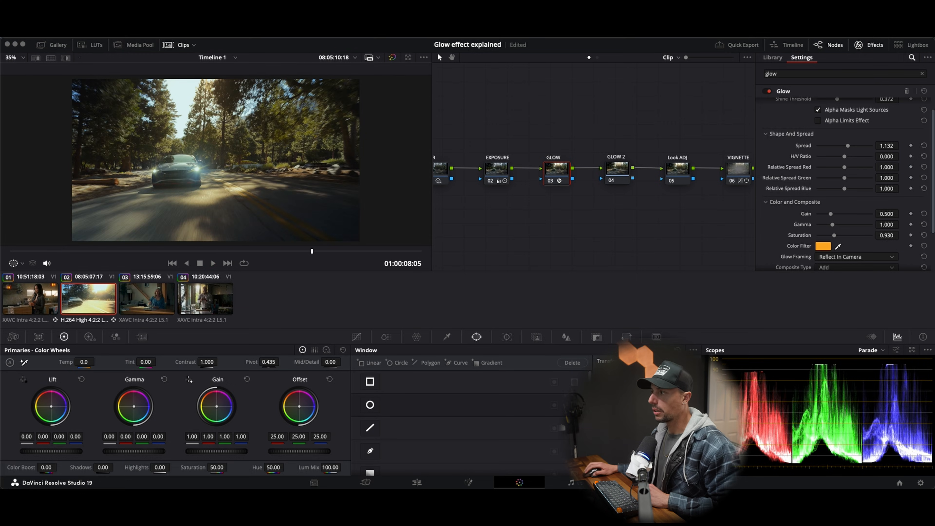
Step: Apply the Glow effect to the car clip's GLOW 2 node with Shine Threshold and Spread both at 0.000
left_click(621, 177)
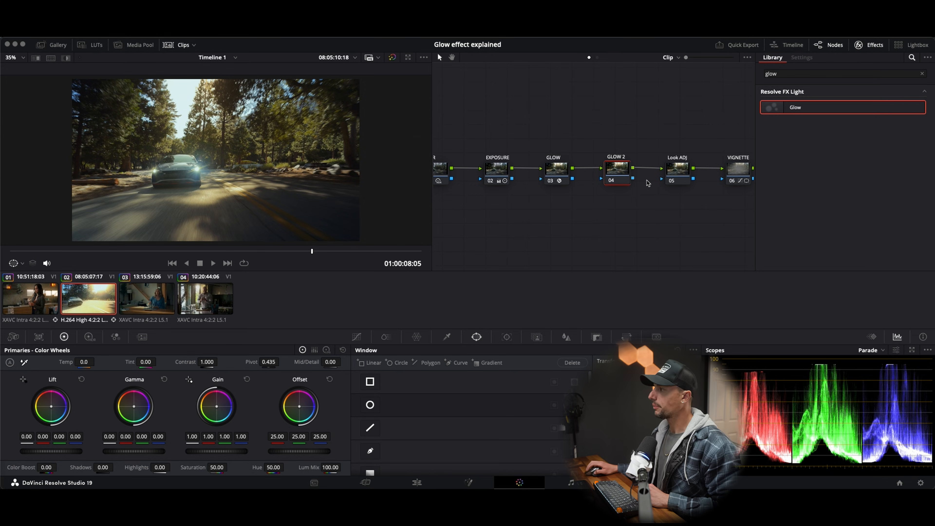
left_click_drag(818, 111, 618, 173)
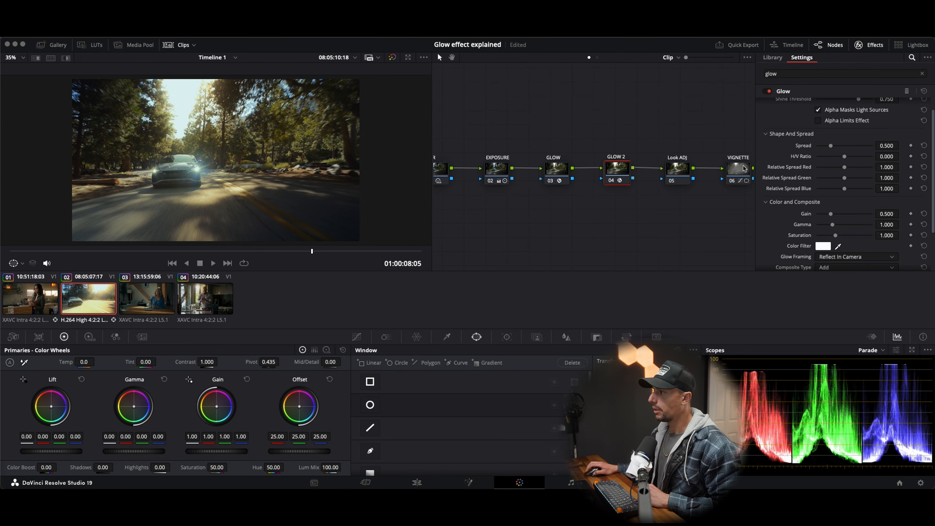
scroll(817, 134, "up", 1)
left_click_drag(841, 116, 784, 123)
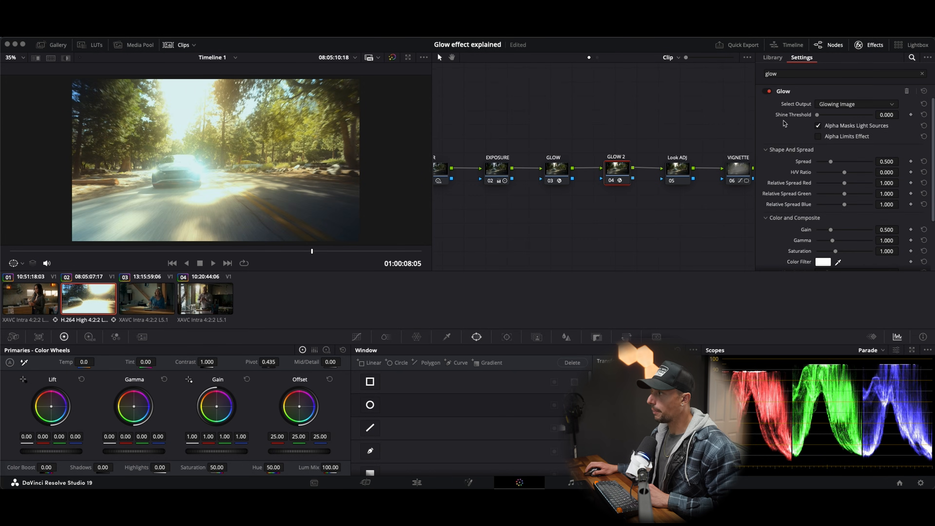
left_click_drag(840, 161, 779, 162)
scroll(753, 229, "down", 1)
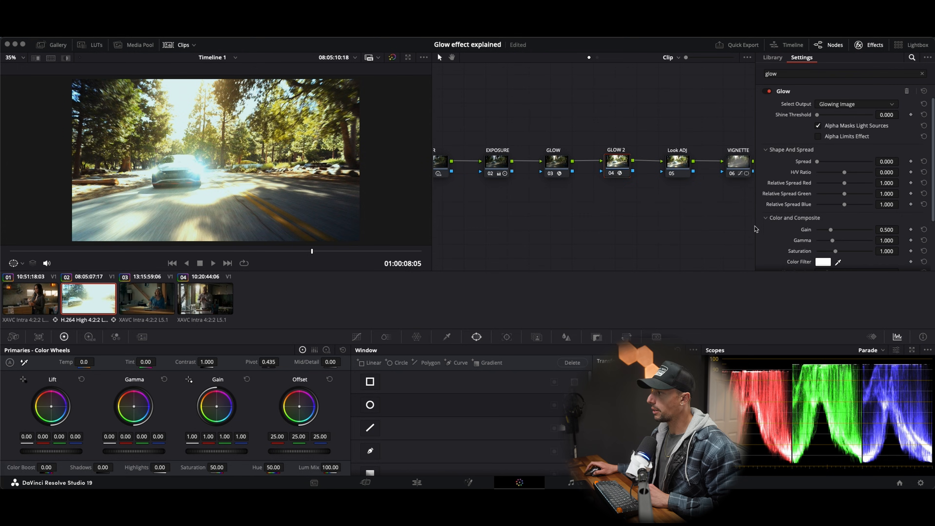
Step: Set the GLOW 2 node's Composite Type to Softlight and its Opacity to 0.256
scroll(784, 229, "down", 2)
left_click(829, 242)
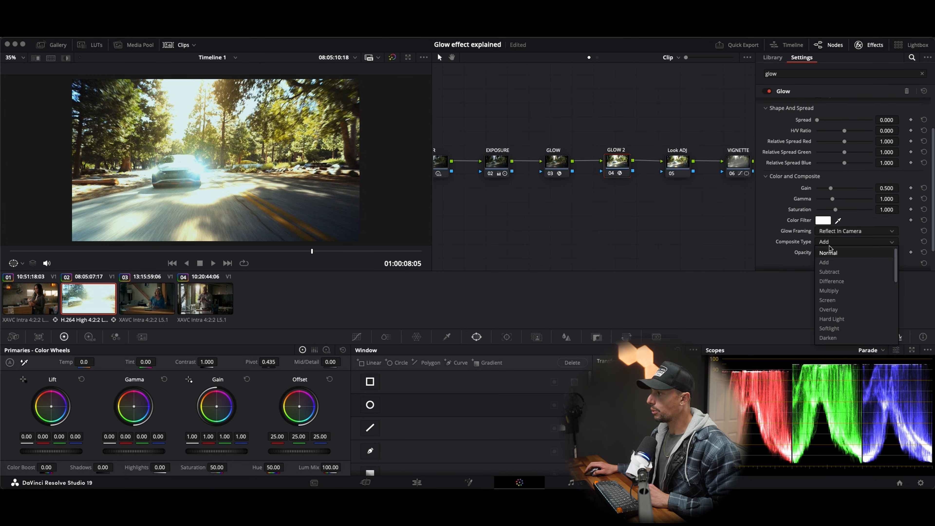
left_click(830, 328)
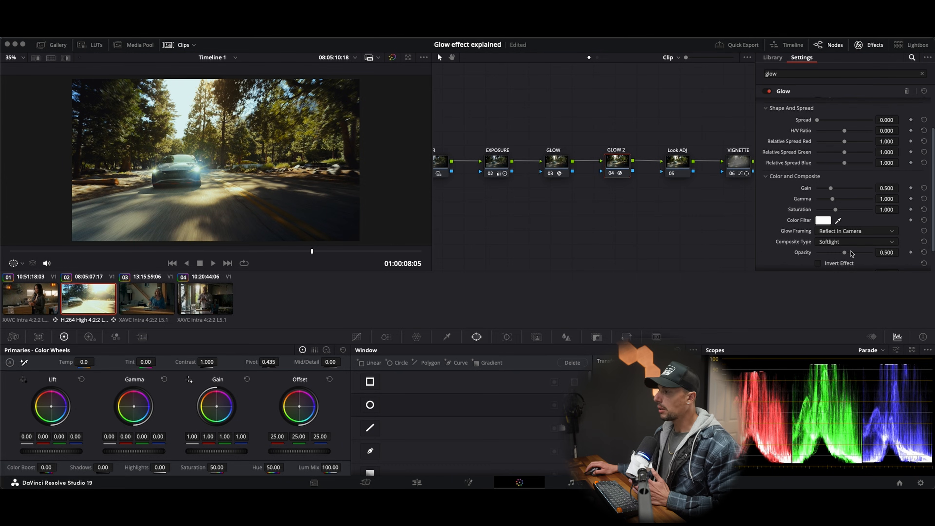
left_click_drag(846, 255, 831, 259)
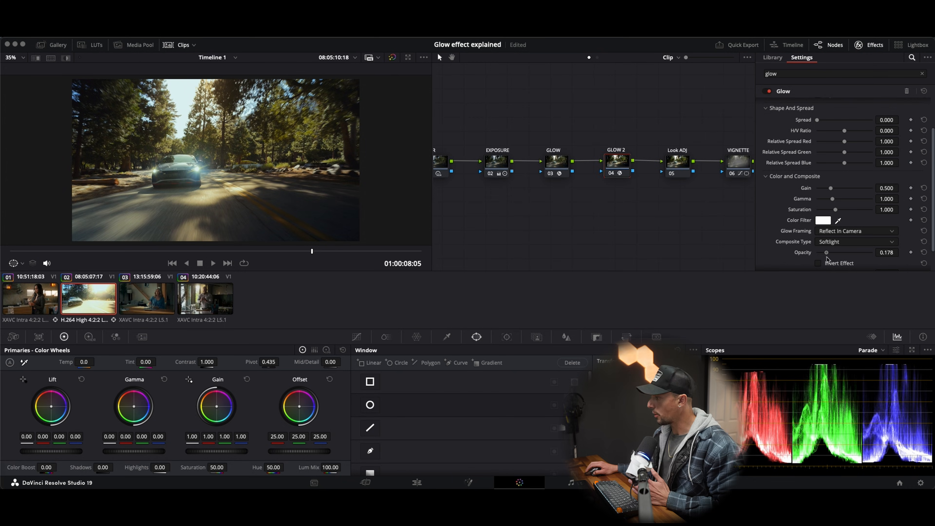
Step: Compare the car image repeatedly with the GLOW 2 node disabled and enabled, leaving it enabled
key("ctrl+d")
key("ctrl+d")
key("ctrl+d")
key("ctrl+d")
key("ctrl+d")
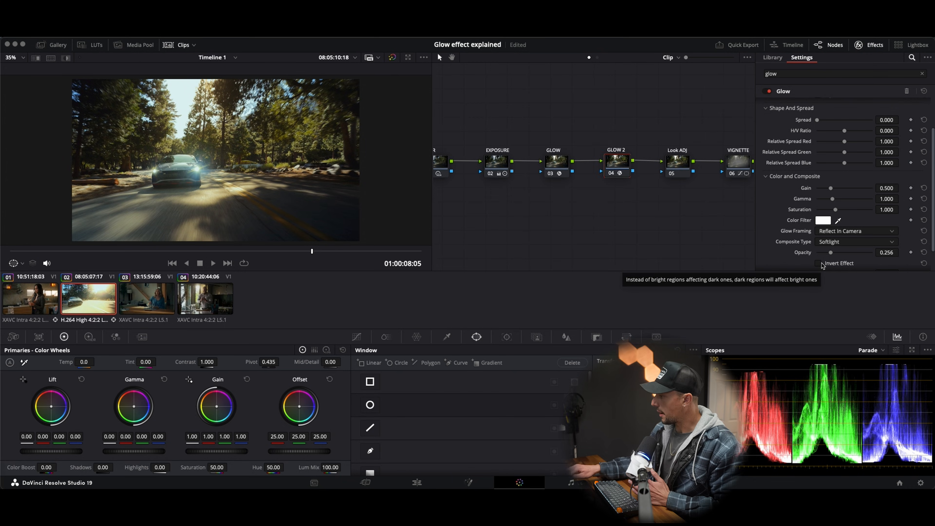
key("ctrl+d")
key("ctrl+d")
key("ctrl+d")
key("ctrl+d")
key("ctrl+d")
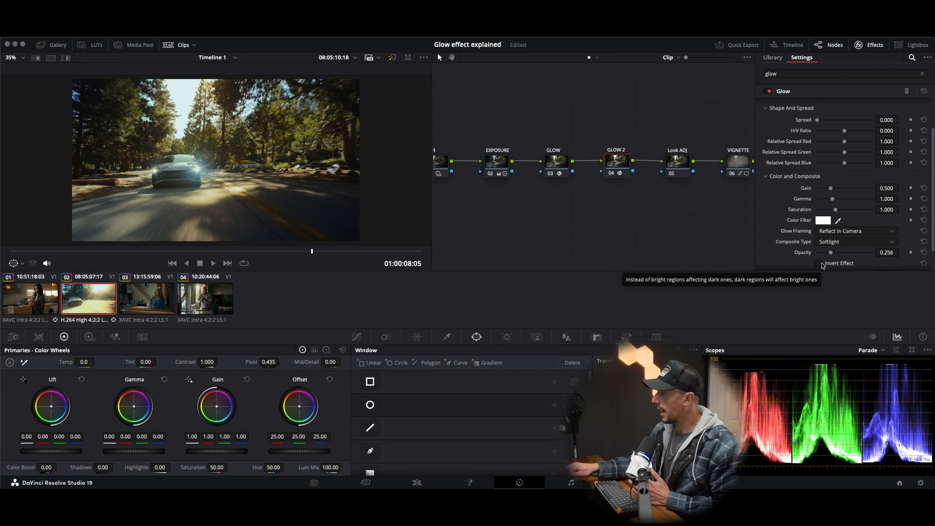
key("ctrl+d")
key("ctrl+d")
key("ctrl+d")
key("ctrl+d")
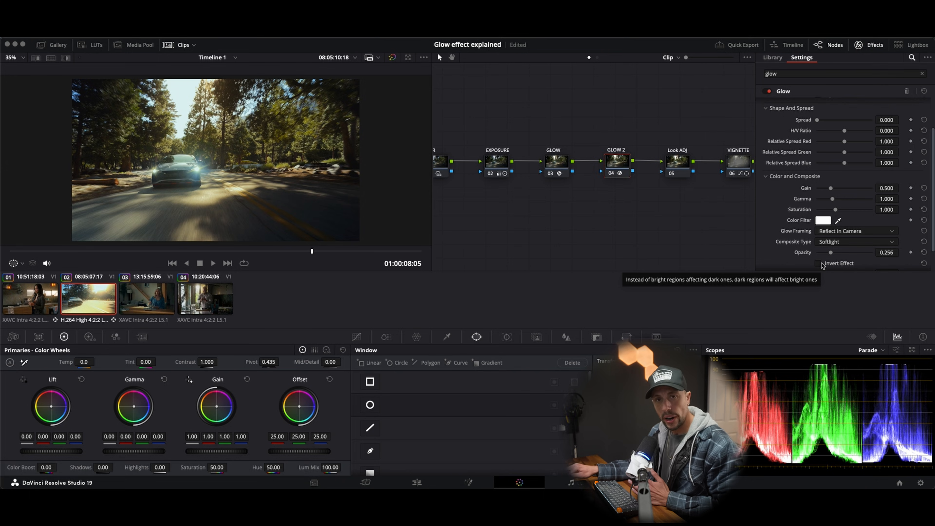
key("ctrl+d")
key("ctrl+d")
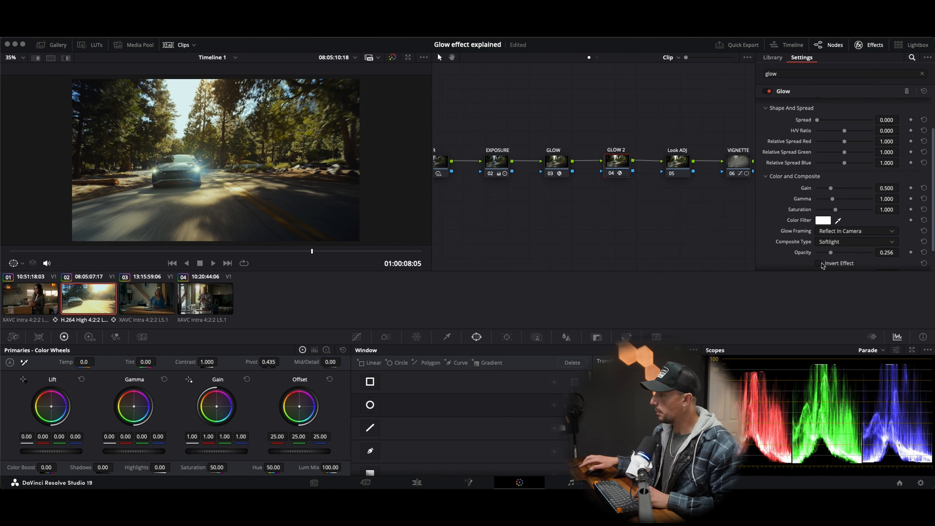
Step: Select the GLOW and GLOW 2 nodes together and compare the image with both disabled and enabled
left_click_drag(545, 135, 616, 166)
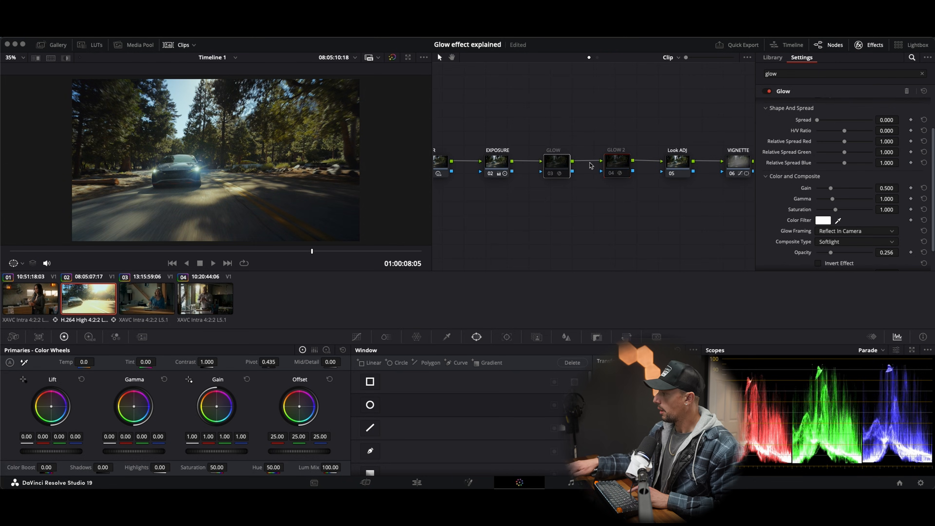
key("super+d")
key("super+d")
key("super+d")
key("super+d")
key("super+d")
key("super+d")
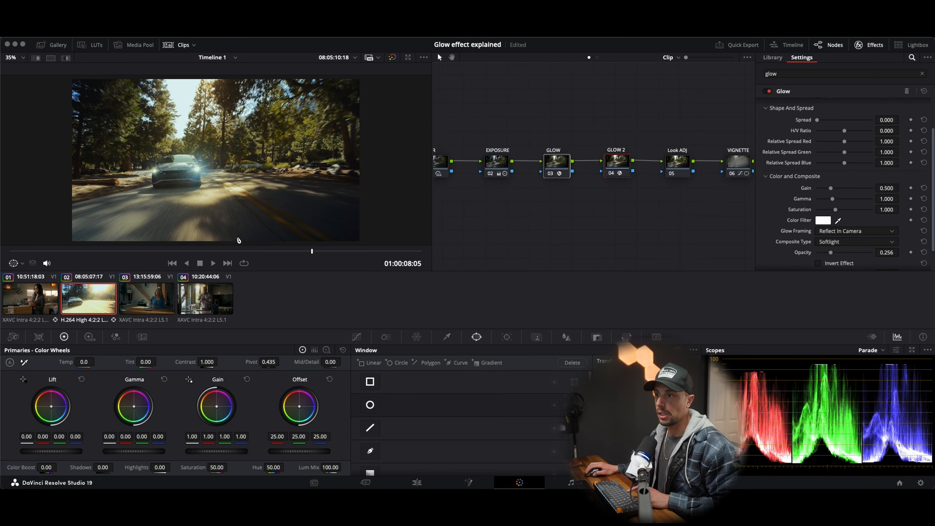
Step: Play the car clip from near its start to its end and return the playhead to 01:00:05:13
left_click_drag(231, 252, 20, 254)
key("space")
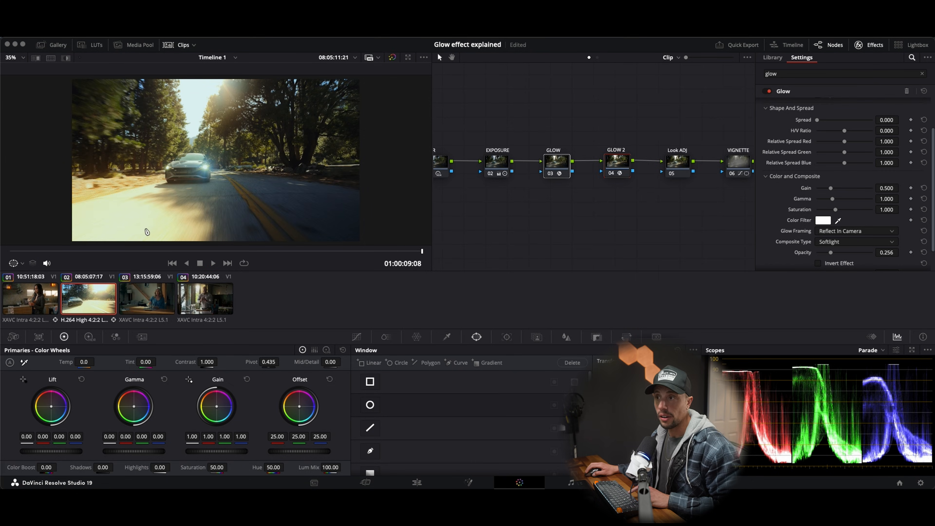
left_click_drag(116, 253, 55, 271)
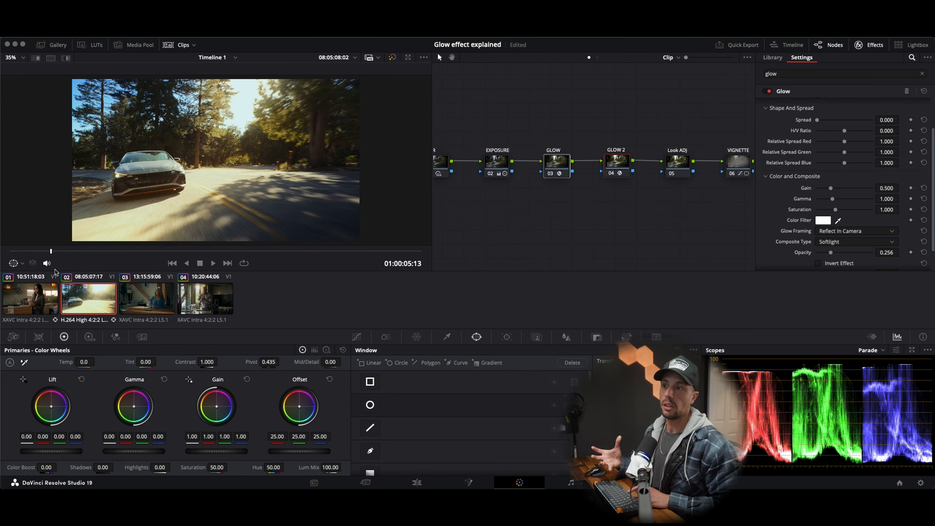
Step: Play the car clip onward from 01:00:05:13 and stop at 01:00:07:17
key("space")
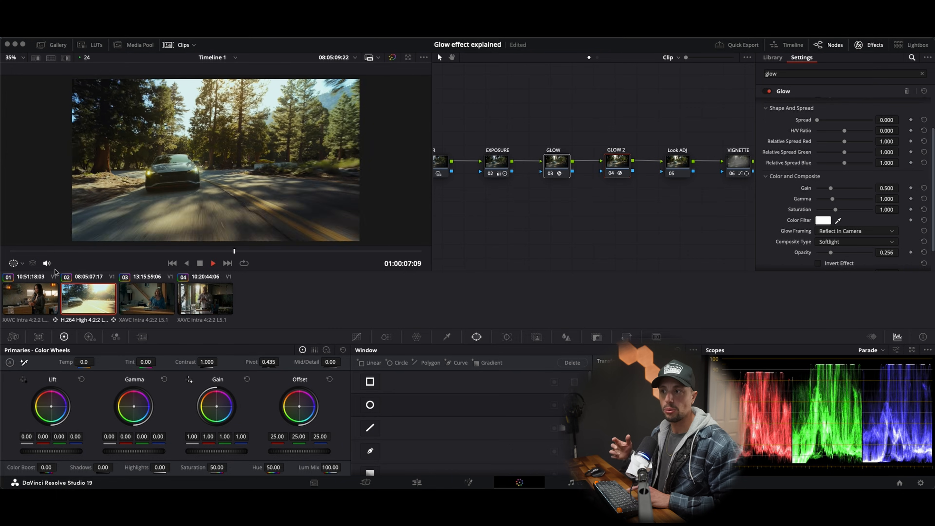
key("space")
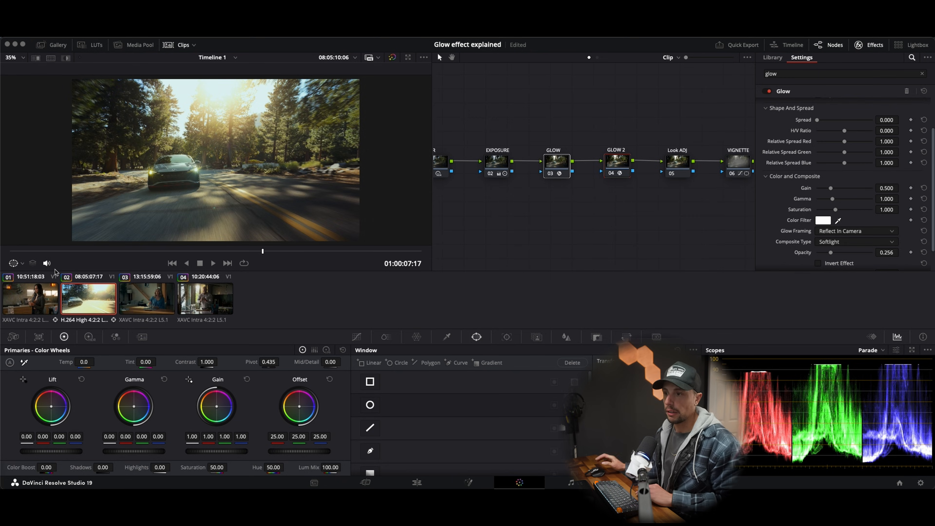
Step: Open clip 03 of the woman at the table, enlarge the node graph area and play the clip to 01:00:12:06
left_click(145, 301)
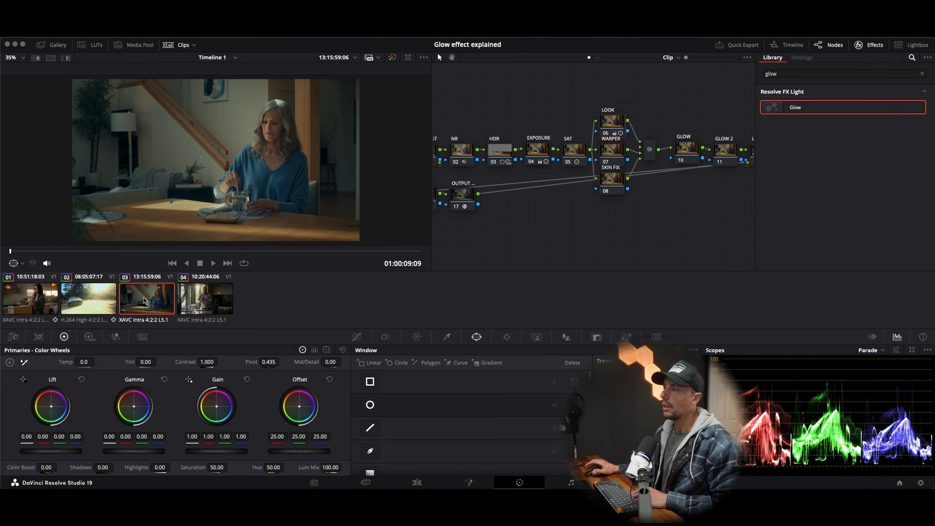
key("space")
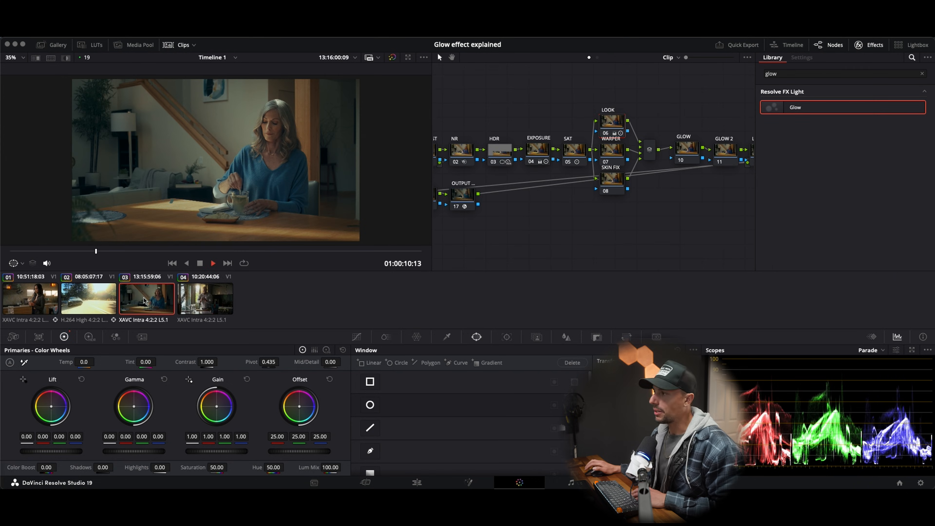
key("space")
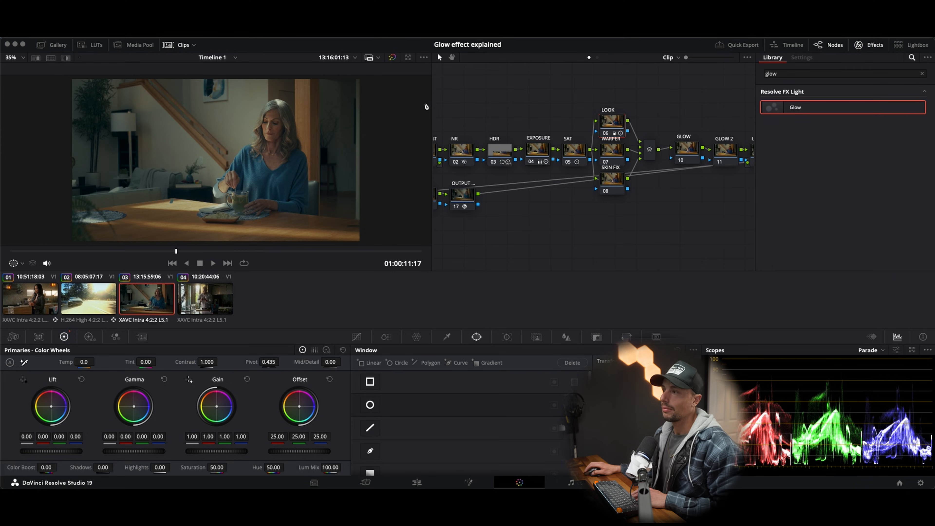
left_click_drag(431, 106, 342, 105)
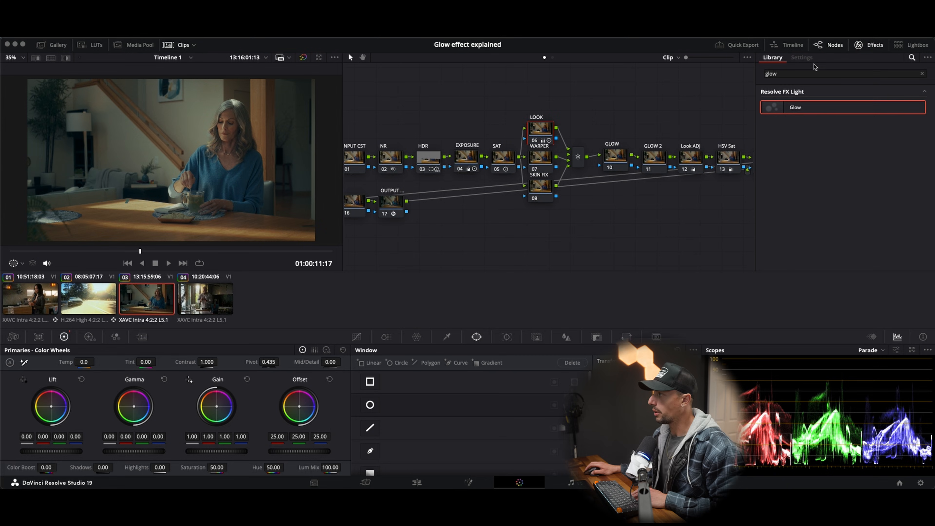
left_click(867, 44)
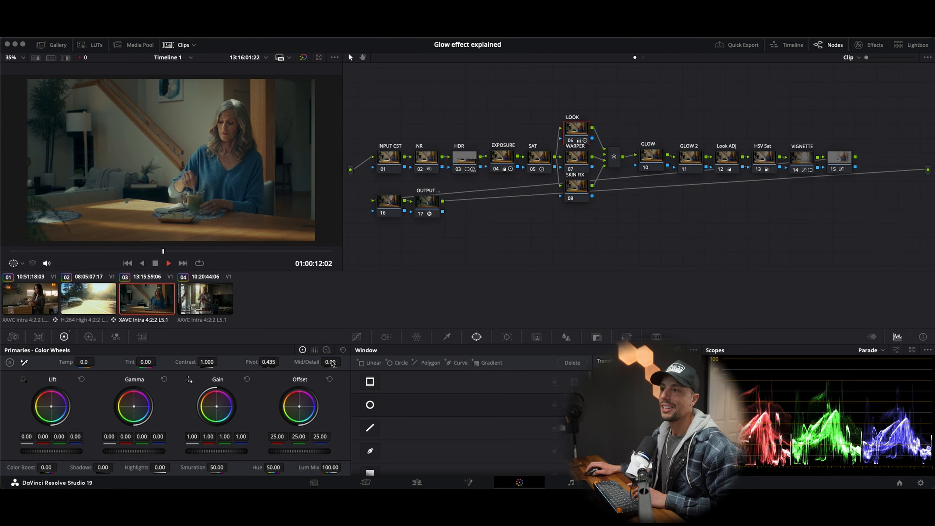
left_click(100, 252)
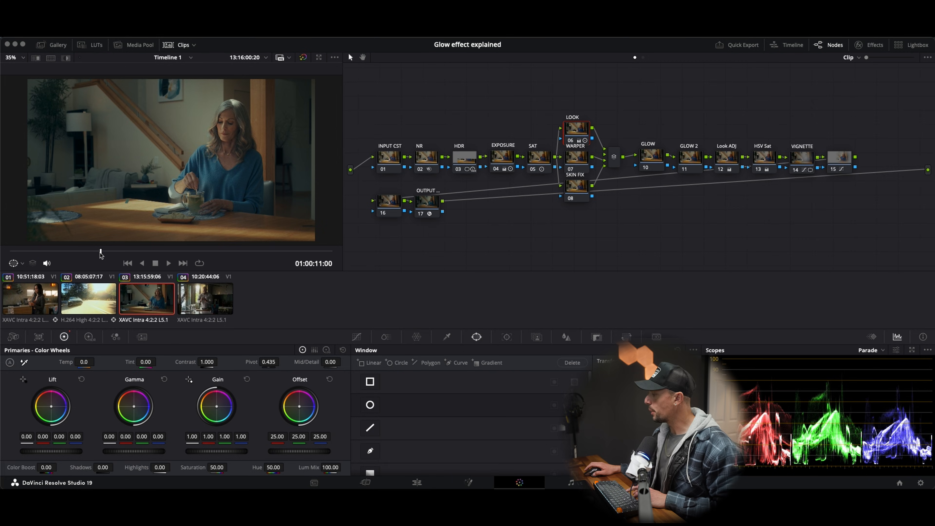
key("space")
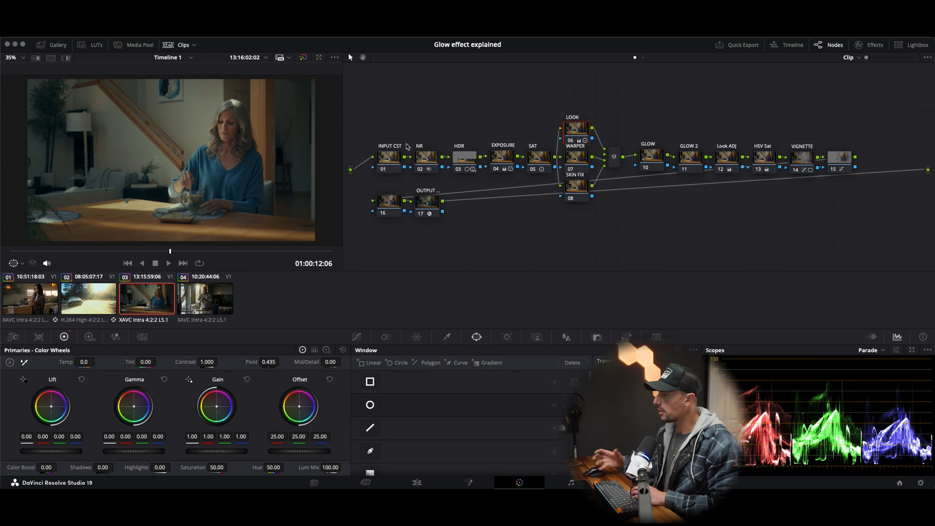
Step: Apply the Glow effect to the GLOW and GLOW 2 nodes of clip 03 and disable GLOW 2
left_click(885, 52)
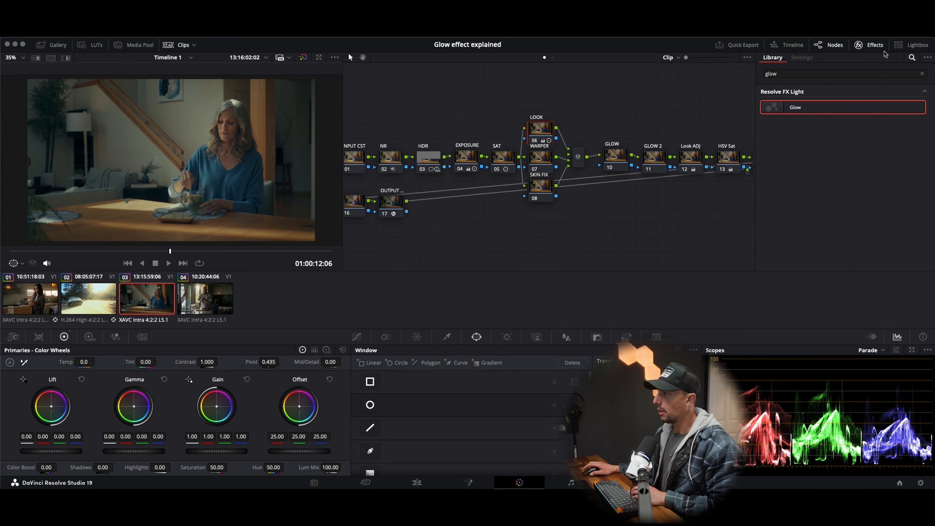
left_click_drag(799, 107, 617, 158)
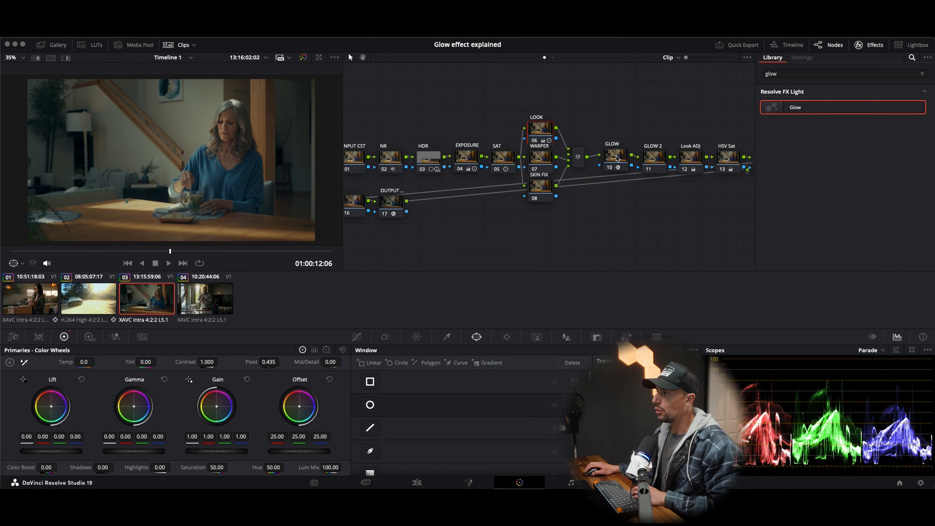
left_click_drag(782, 112, 655, 166)
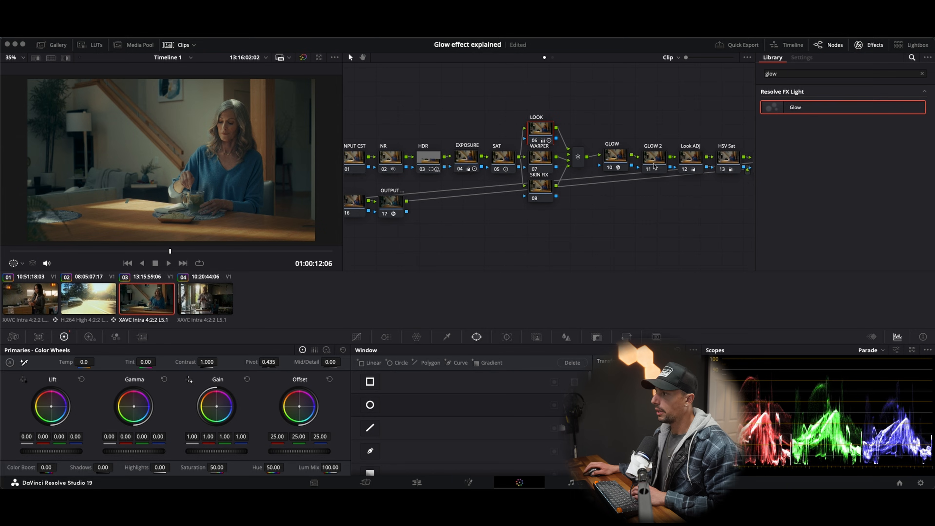
left_click(656, 167)
left_click(651, 169)
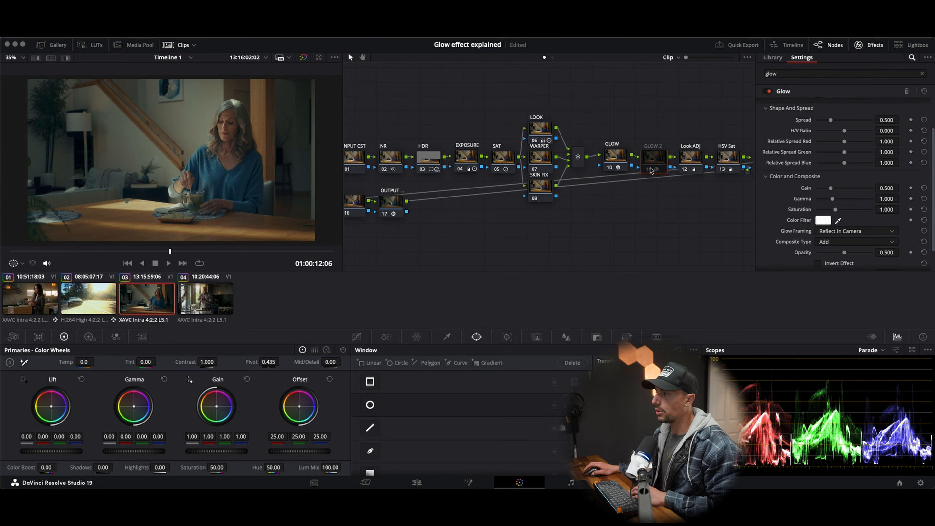
Step: Set the GLOW node's Shine Threshold to 0.434 and its Spread to 0.434
left_click(617, 162)
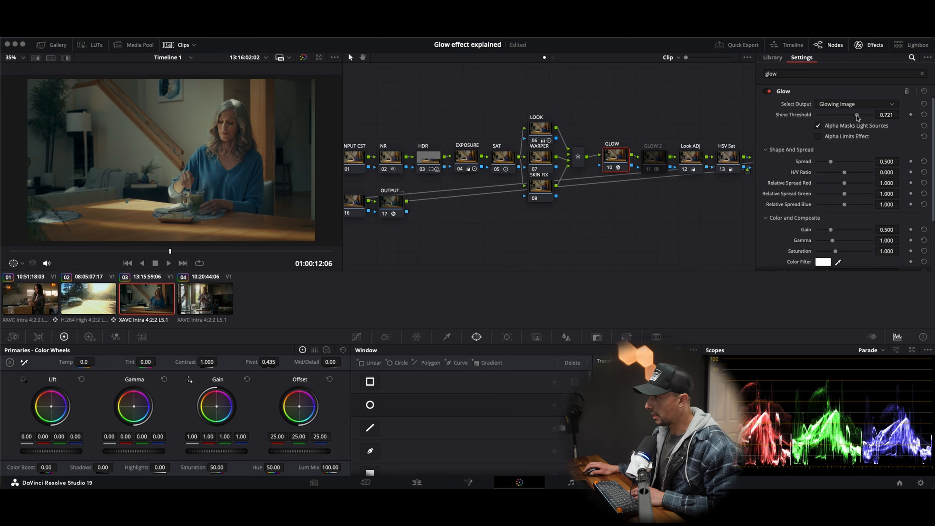
left_click_drag(858, 115, 841, 119)
left_click_drag(831, 162, 796, 161)
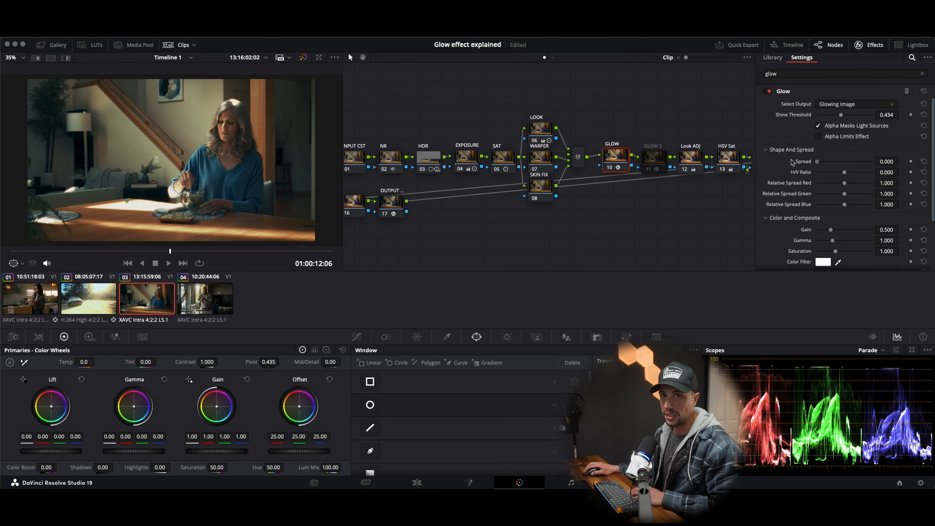
left_click_drag(792, 162, 814, 180)
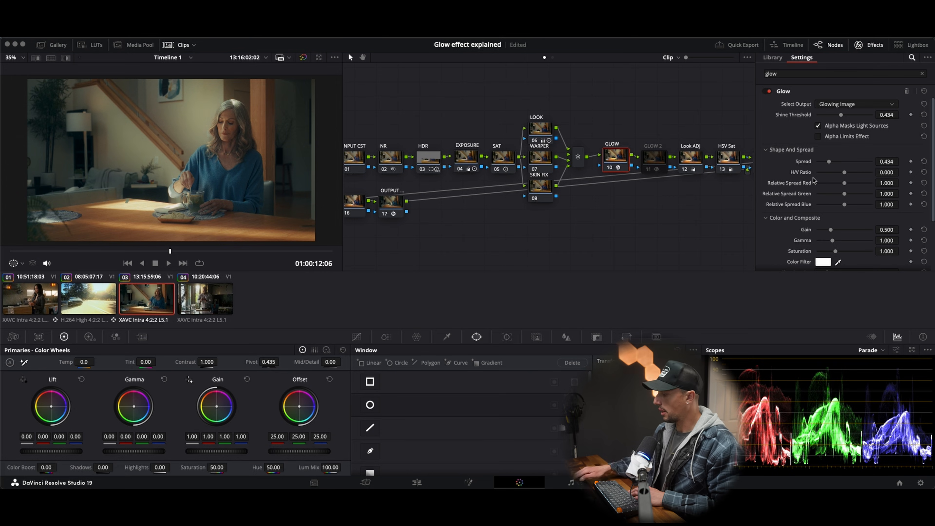
Step: Compare the image of the woman repeatedly with the GLOW node disabled and enabled, leaving it enabled
key("ctrl+d")
key("ctrl+d")
key("ctrl+d")
key("ctrl+d")
key("ctrl+d")
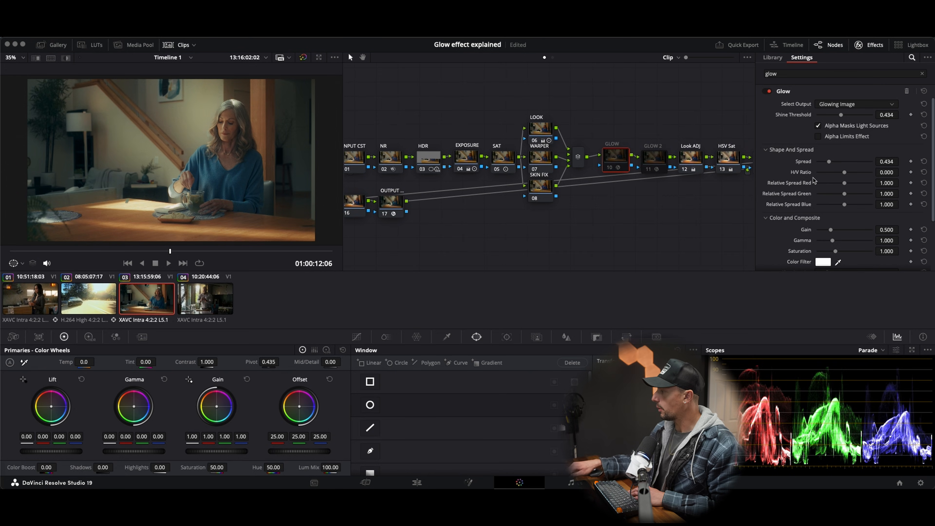
key("ctrl+d")
key("ctrl+d")
key("ctrl+d")
key("ctrl+d")
key("ctrl+d")
key("ctrl+d")
key("ctrl+d")
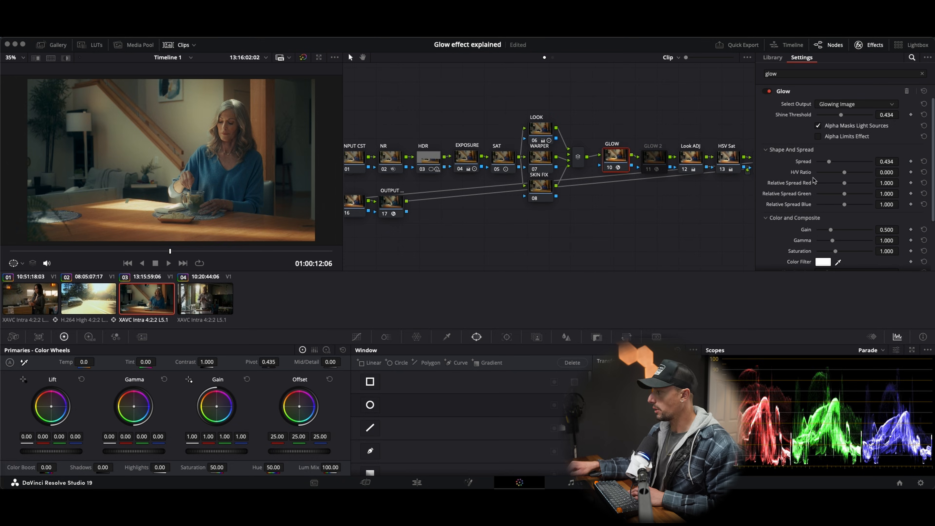
key("ctrl+d")
key("ctrl+d")
key("ctrl+d")
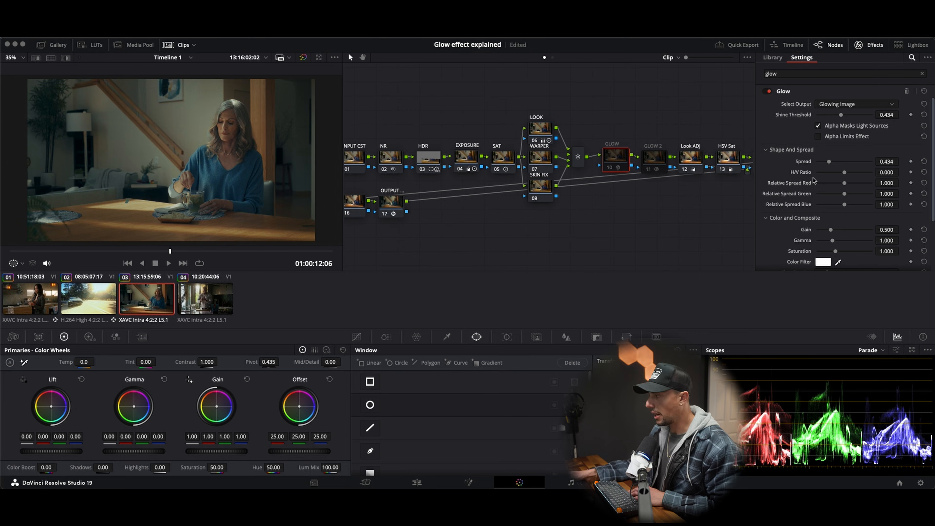
key("ctrl+d")
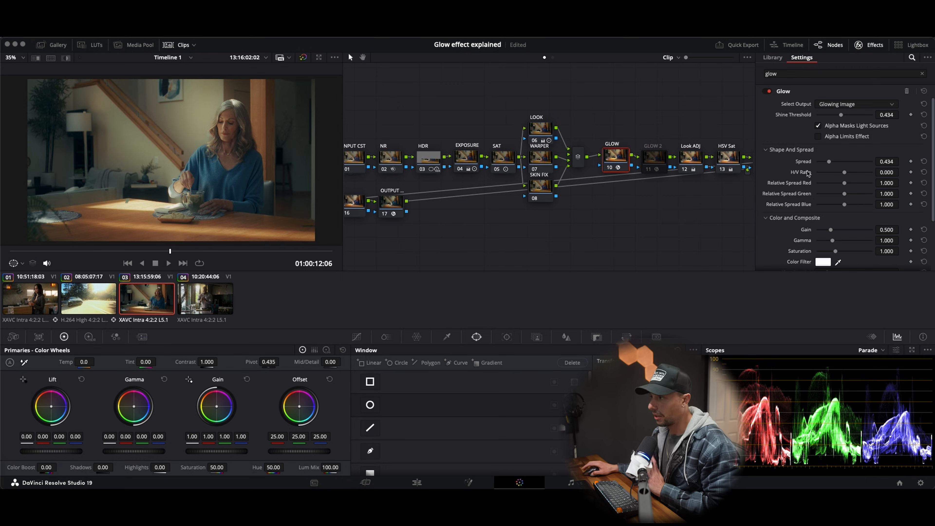
scroll(797, 214, "down", 2)
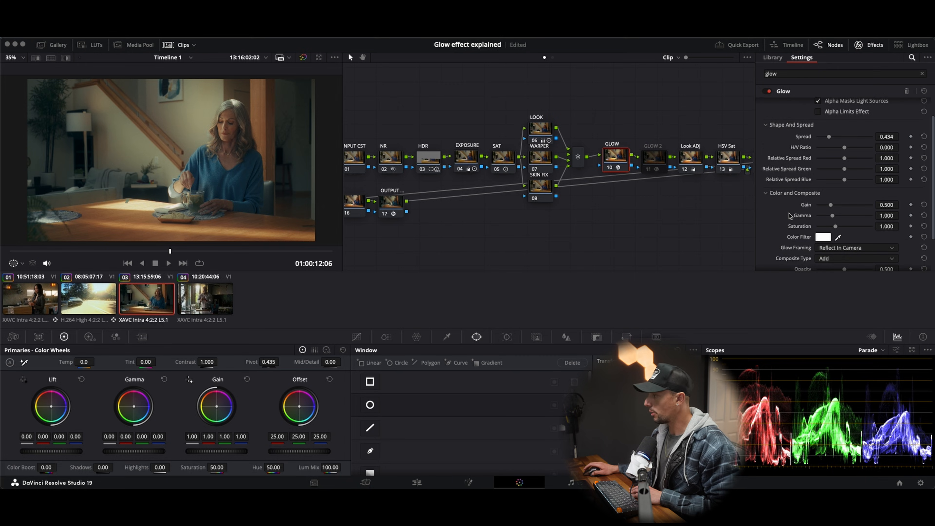
key("ctrl+d")
key("ctrl+d")
key("ctrl+d")
key("ctrl+d")
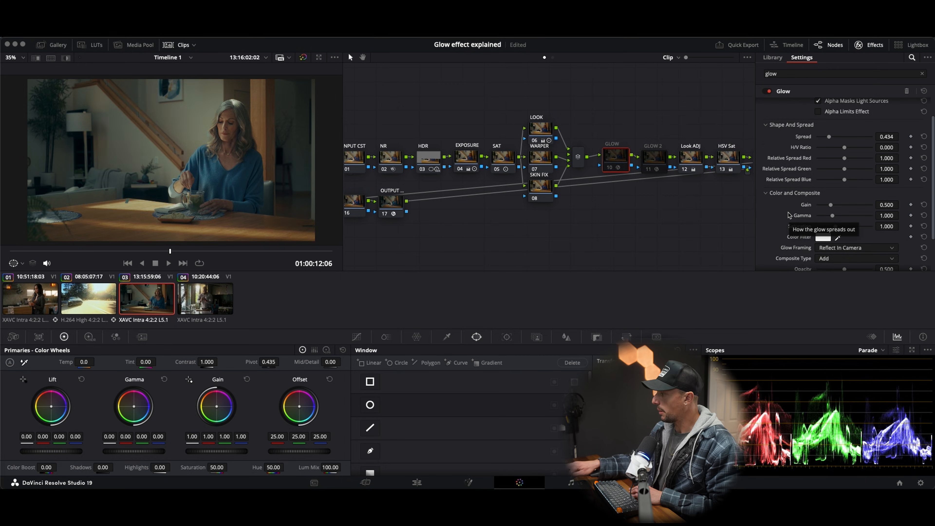
key("ctrl+d")
key("ctrl+d")
key("ctrl+d")
key("ctrl+d")
key("ctrl+d")
key("ctrl+d")
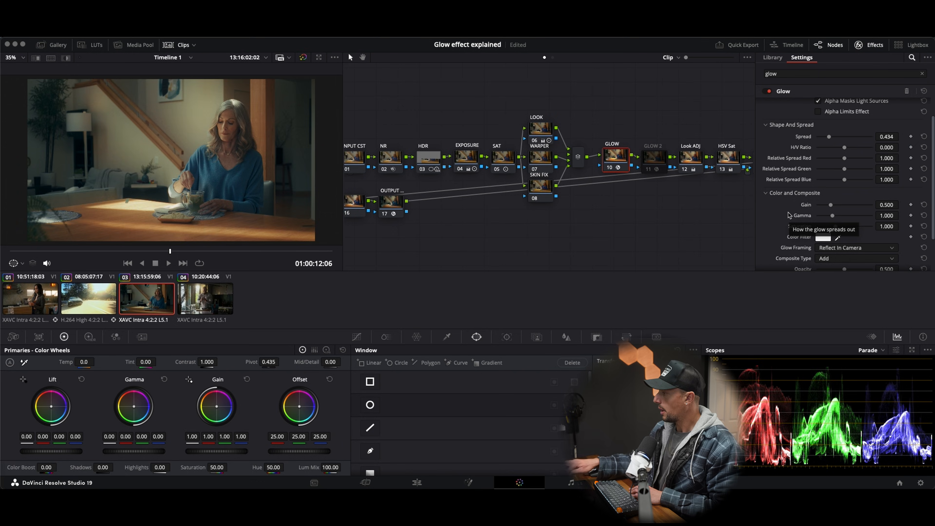
key("ctrl+d")
key("ctrl+d")
key("ctrl+d")
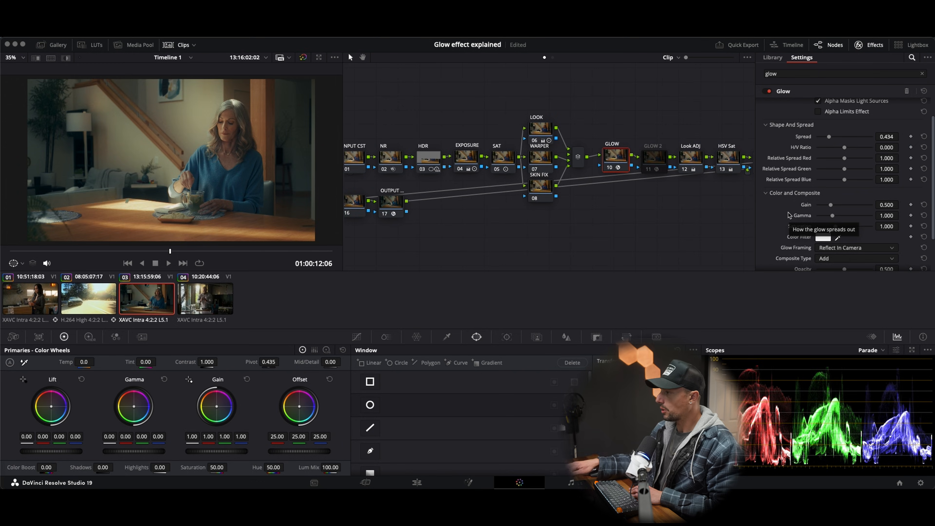
key("ctrl+d")
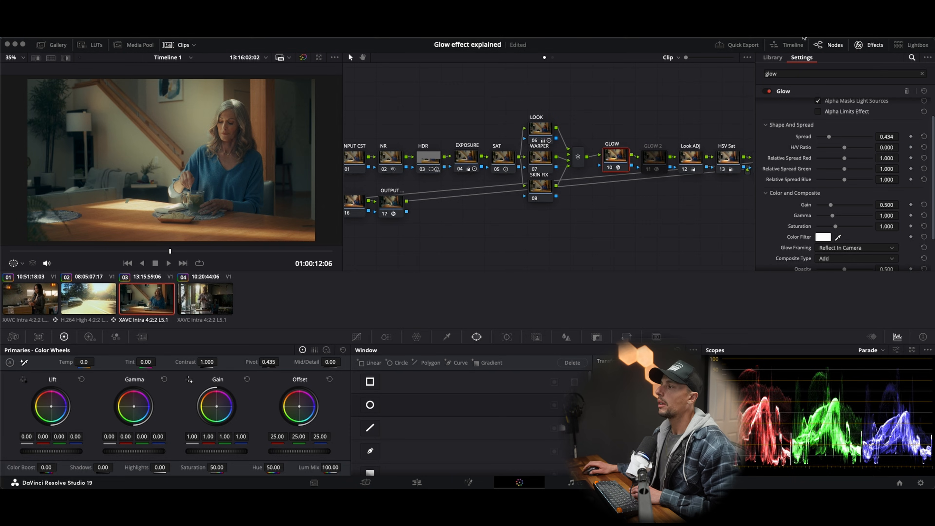
Step: Enable the GLOW 2 node and set its Shine Threshold and Spread to 0.000
left_click(661, 157)
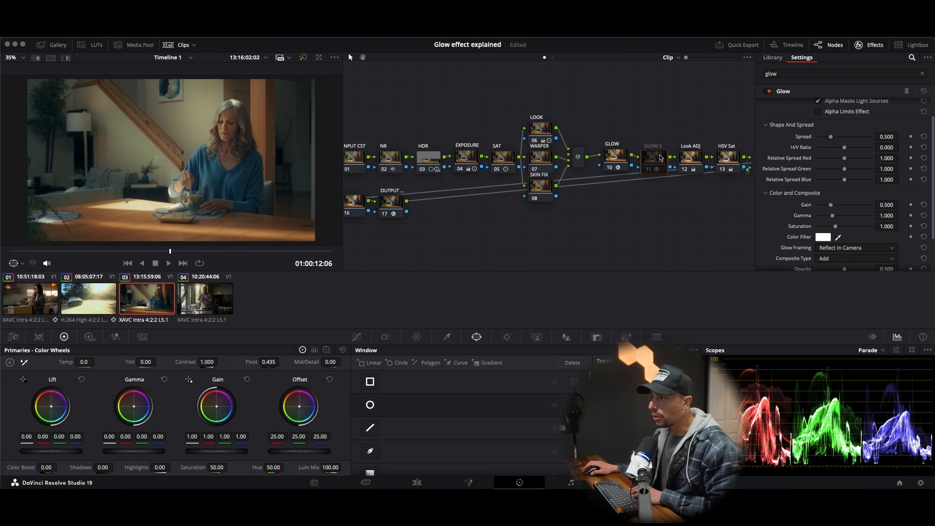
left_click(644, 172)
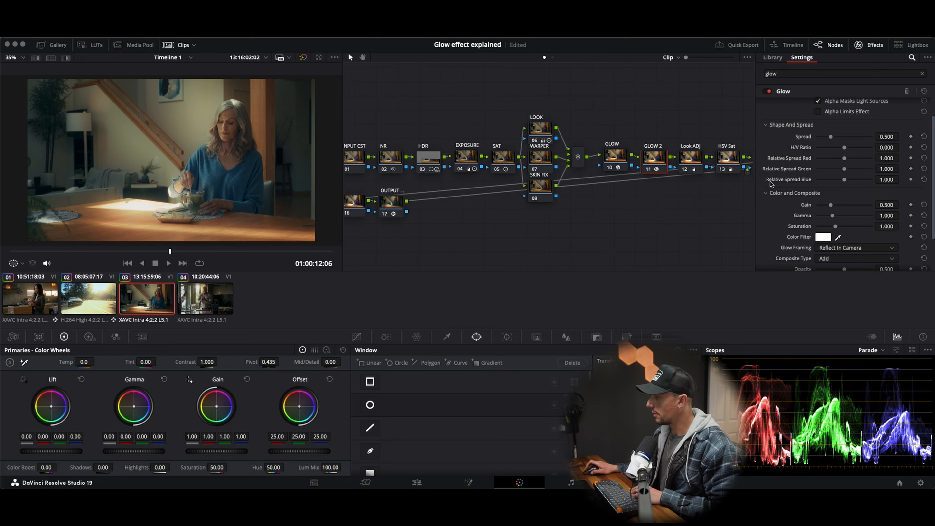
scroll(797, 195, "up", 2)
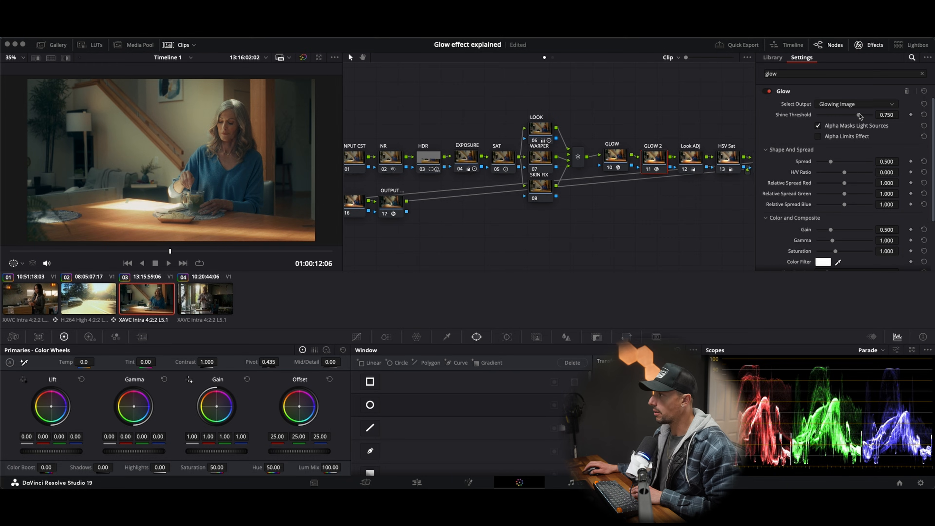
left_click_drag(859, 117, 792, 118)
left_click_drag(831, 163, 792, 167)
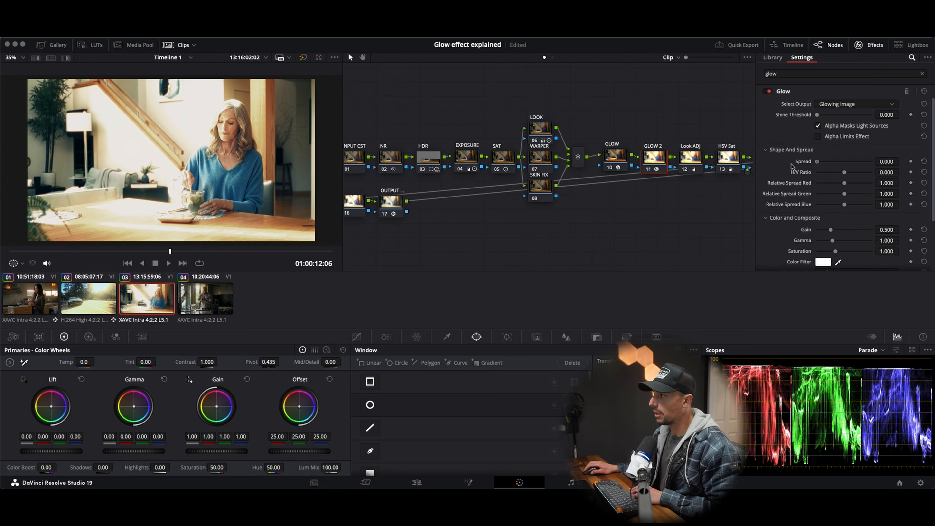
Step: Set the GLOW 2 node's Composite Type to Softlight and its Opacity to 0.155
scroll(803, 192, "down", 3)
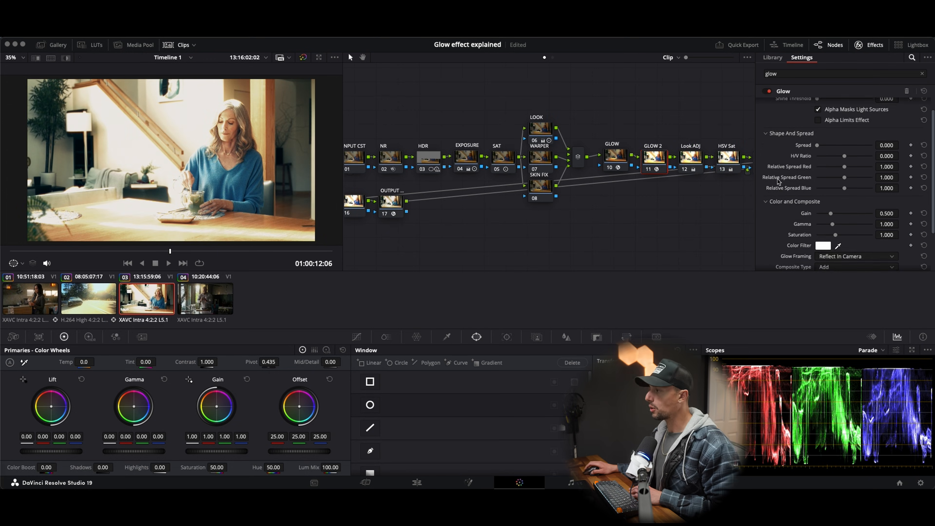
left_click(830, 236)
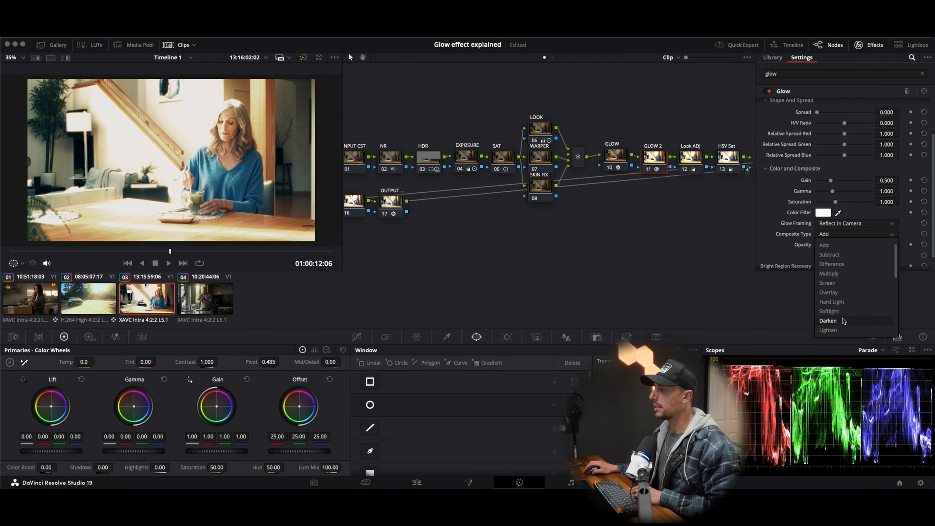
left_click(833, 316)
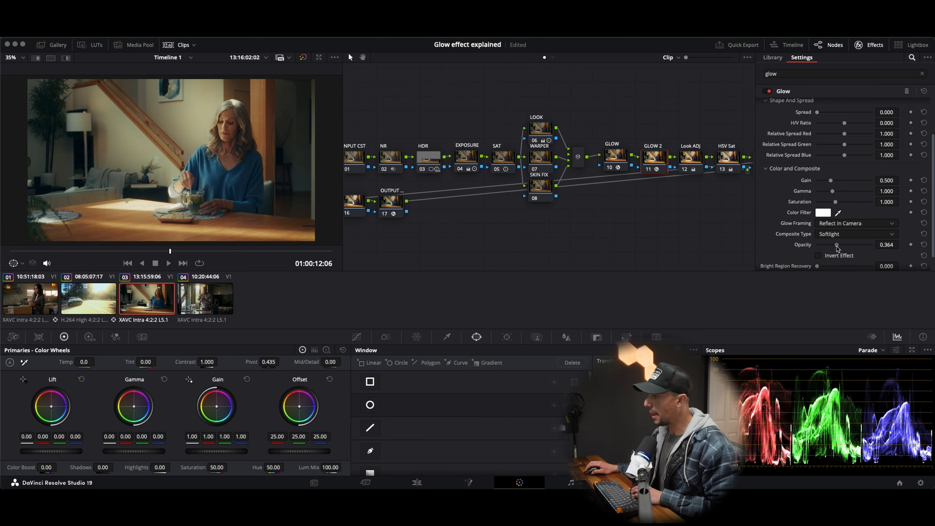
left_click_drag(845, 246, 824, 257)
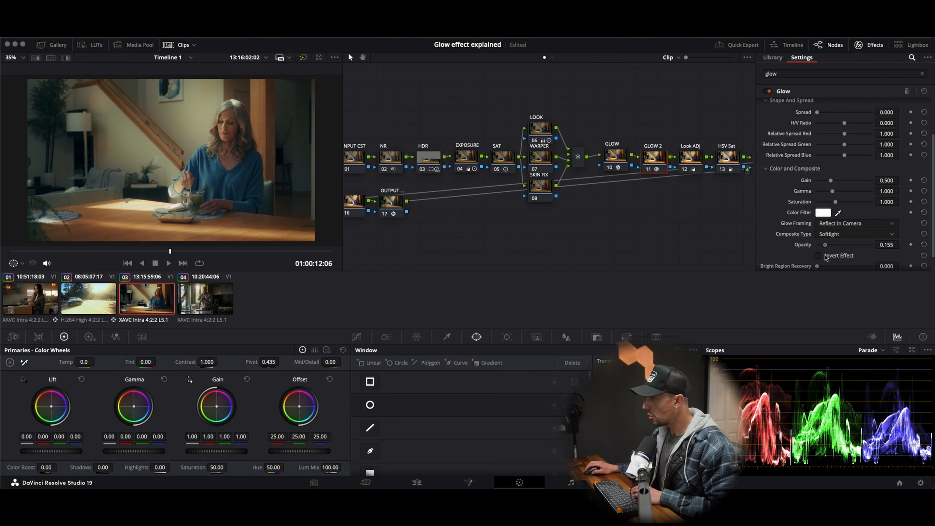
Step: Compare the image of the woman with the GLOW 2 node disabled and enabled, leaving it enabled
key("super+d")
key("super+d")
key("super+d")
key("super+d")
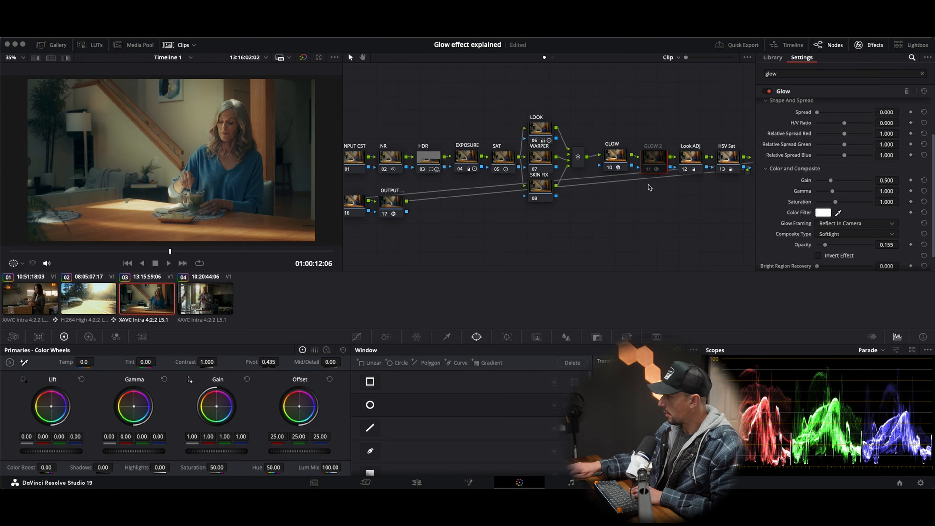
key("super+d")
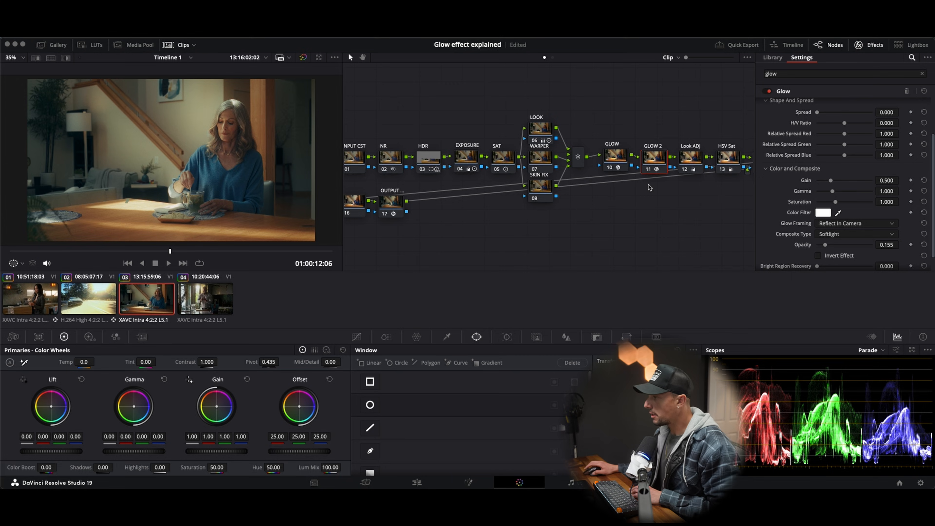
Step: Set the GLOW 2 node's Opacity to 0.124 and compare the image of the woman with that node disabled and enabled
left_click_drag(824, 248, 823, 248)
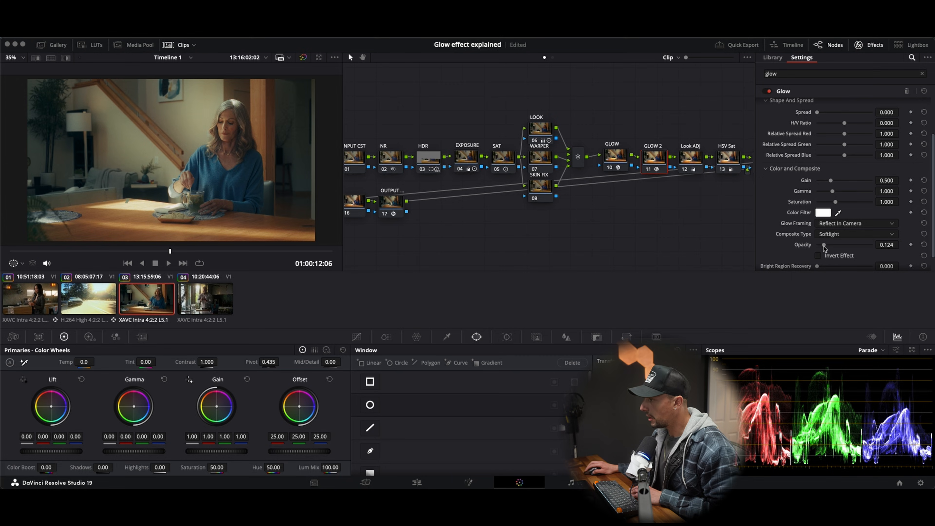
key("super+d")
key("super+d")
key("super+d")
key("super+d")
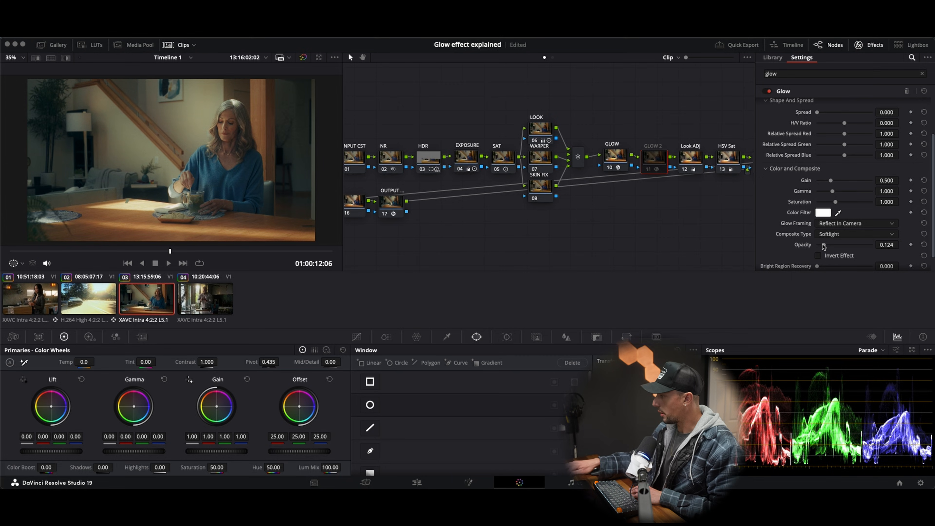
key("super+d")
key("super+d")
key("super+d")
key("super+d")
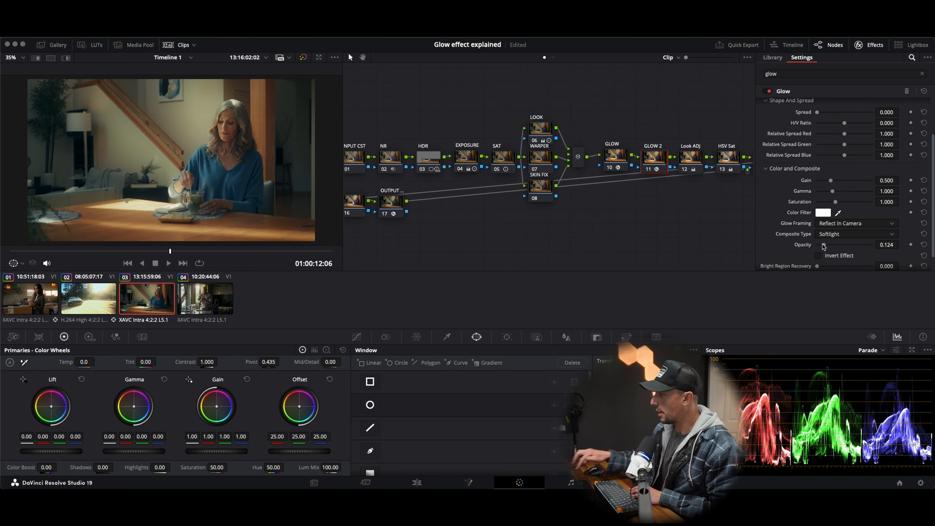
Step: Compare the image of the woman repeatedly with the GLOW and GLOW 2 nodes disabled and enabled together, leaving both enabled
left_click_drag(612, 113, 655, 159)
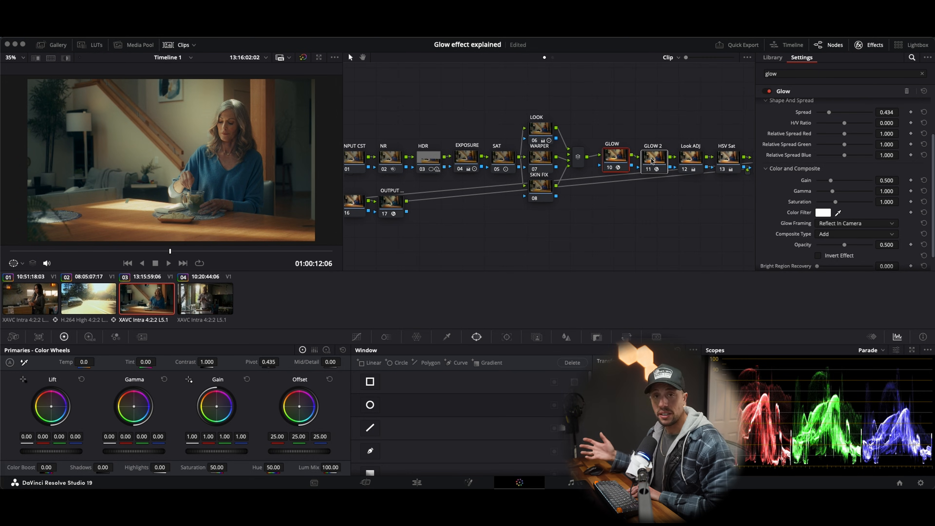
key("super+d")
key("super+d")
key("super+d")
key("super+d")
key("super+d")
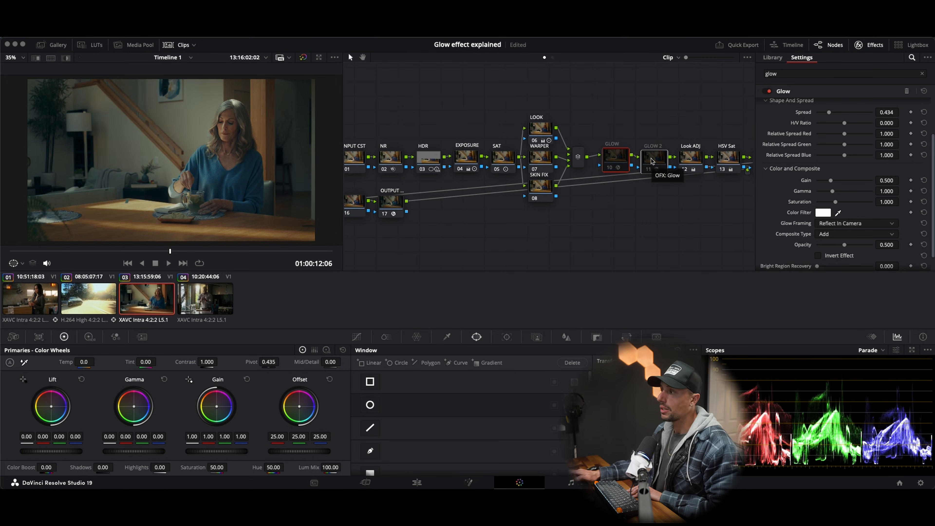
key("super+d")
key("super+d")
key("super+d")
key("super+d")
key("super+d")
key("super+d")
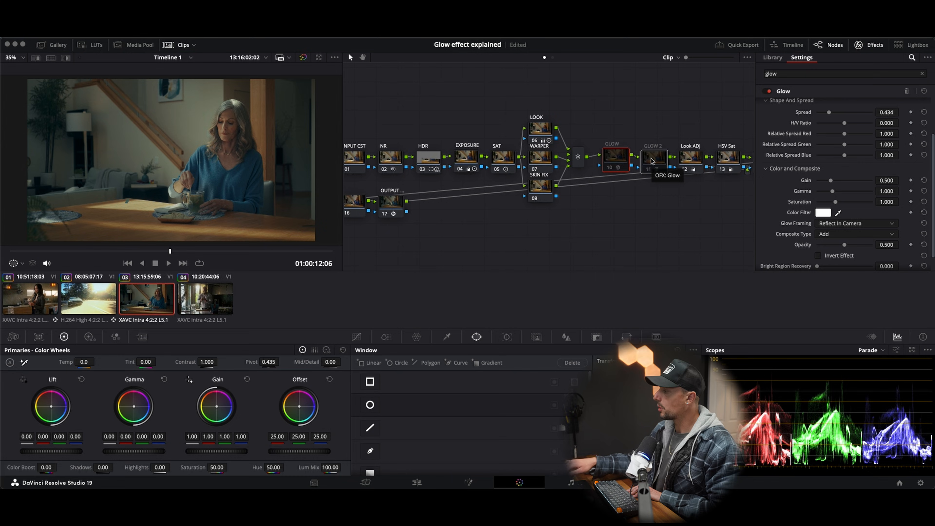
key("super+d")
key("super+d")
key("super+d")
key("super+d")
key("super+d")
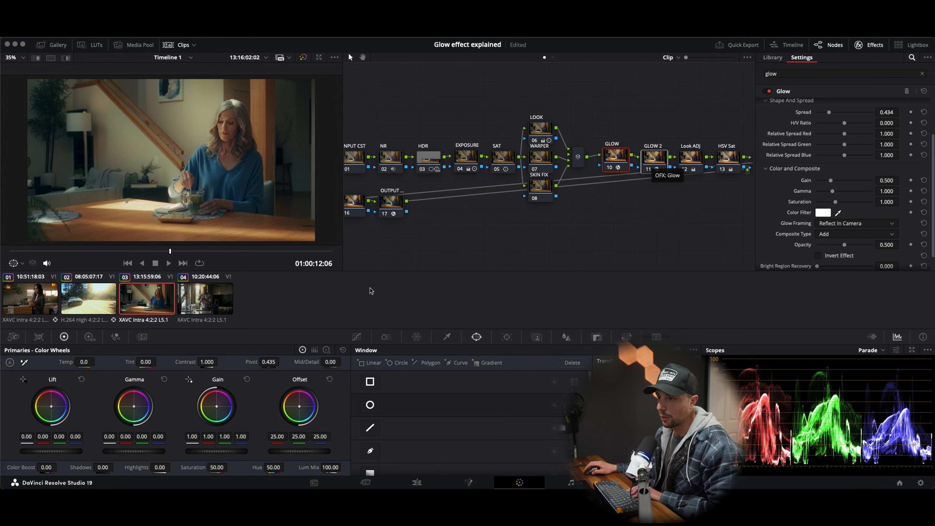
Step: Switch to clip 04 of the man in the kitchen, apply its saved grade from the gallery, and hide the effects library
left_click(215, 299)
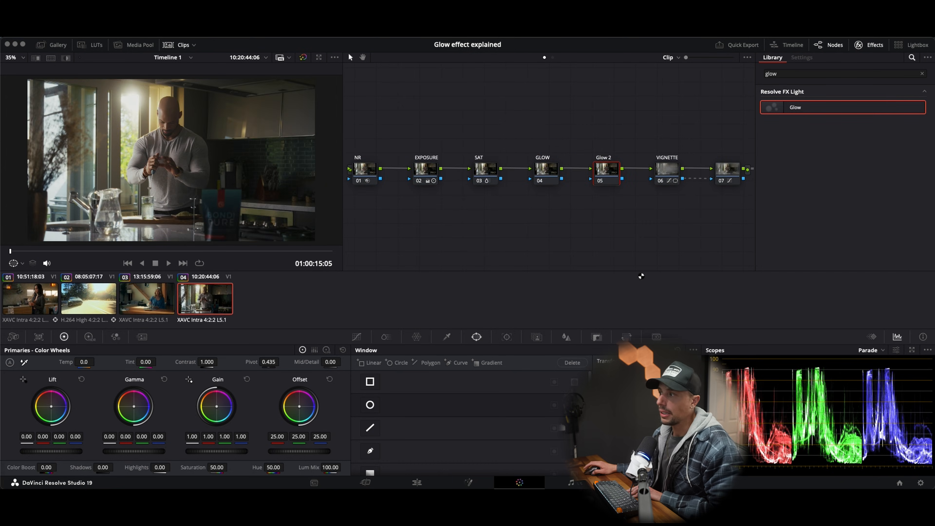
left_click(55, 45)
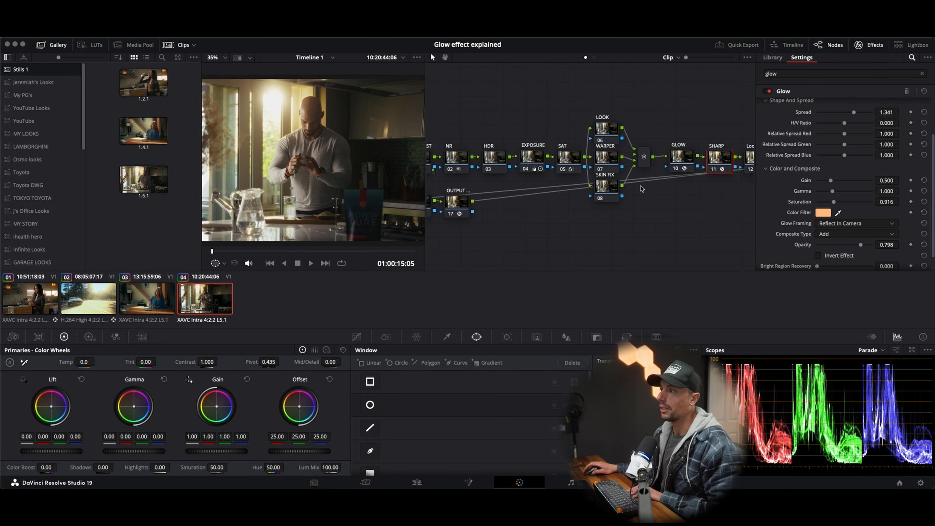
left_click(874, 45)
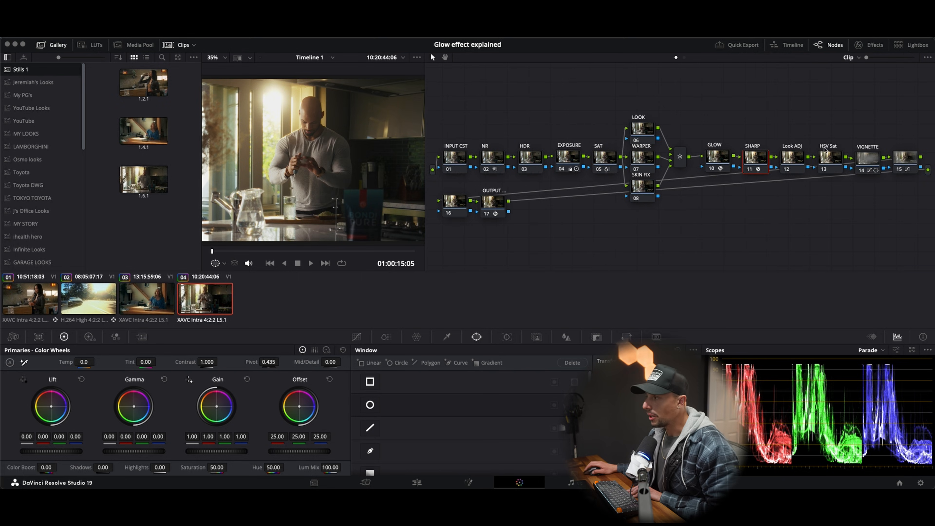
Step: Compare the image of the man repeatedly with the GLOW and SHARP nodes disabled and enabled together, leaving both enabled
left_click_drag(707, 126, 713, 130)
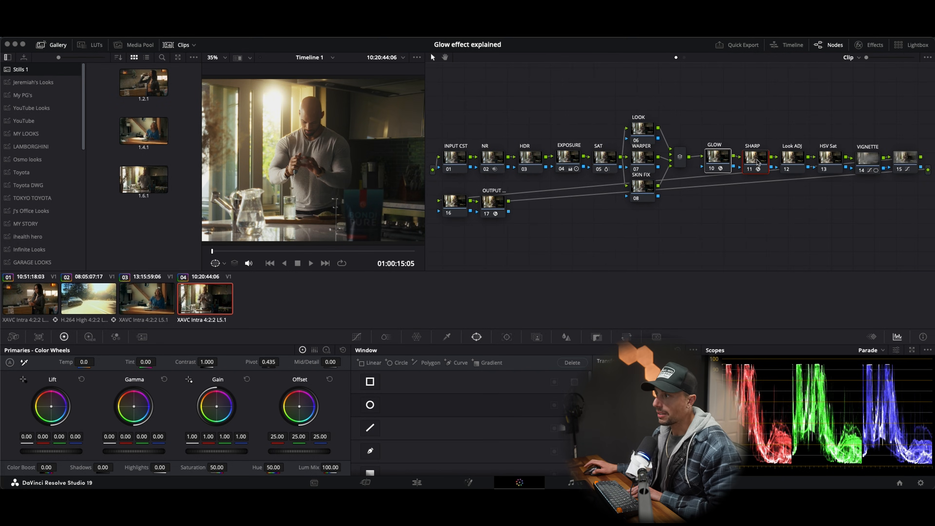
key("super+d")
key("super+d")
key("super+d")
key("super+d")
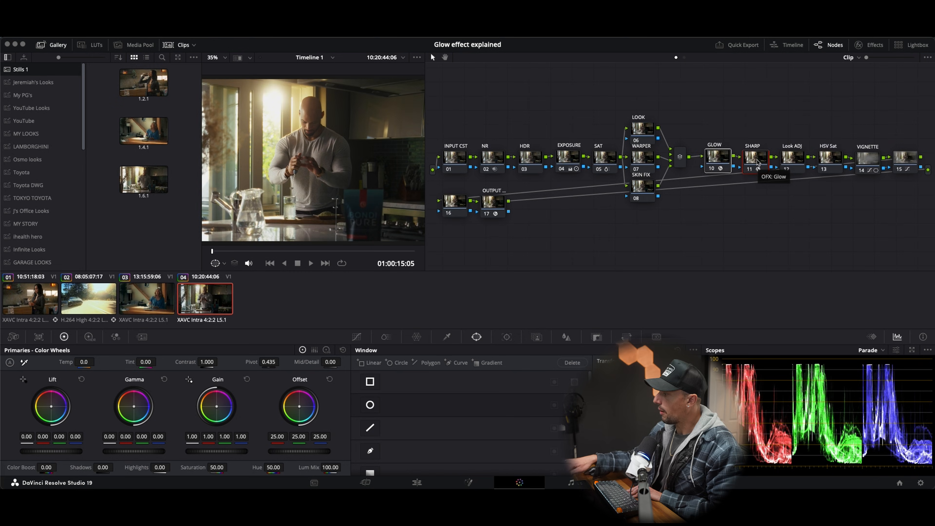
key("super+d")
key("super+d")
key("super+d")
key("super+d")
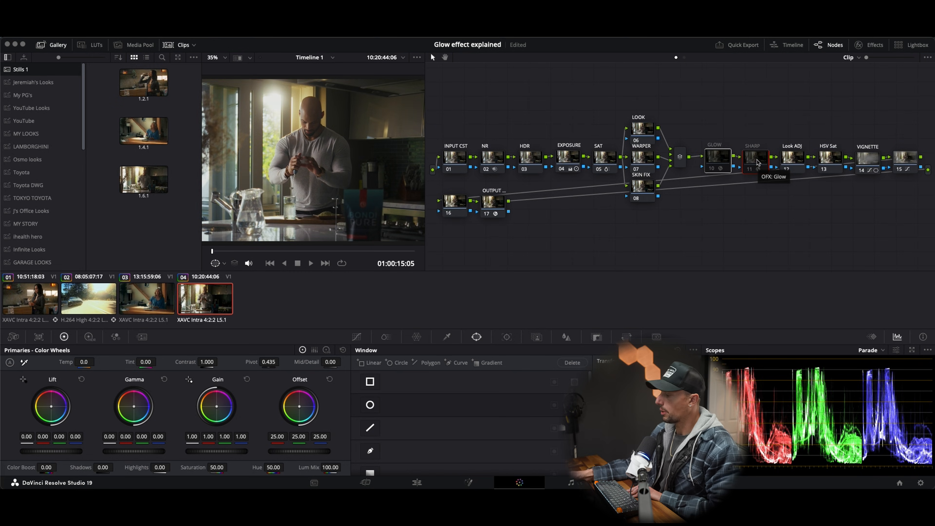
key("super+d")
key("super+d")
key("super+d")
key("super+d")
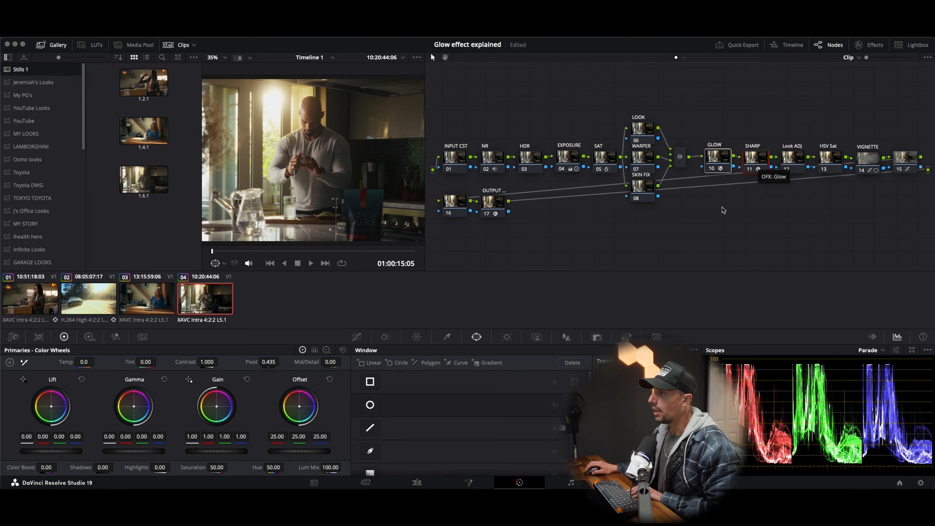
Step: Compare the image of the man with only the GLOW node disabled and enabled, leaving it enabled
key("super+d")
key("super+d")
key("super+d")
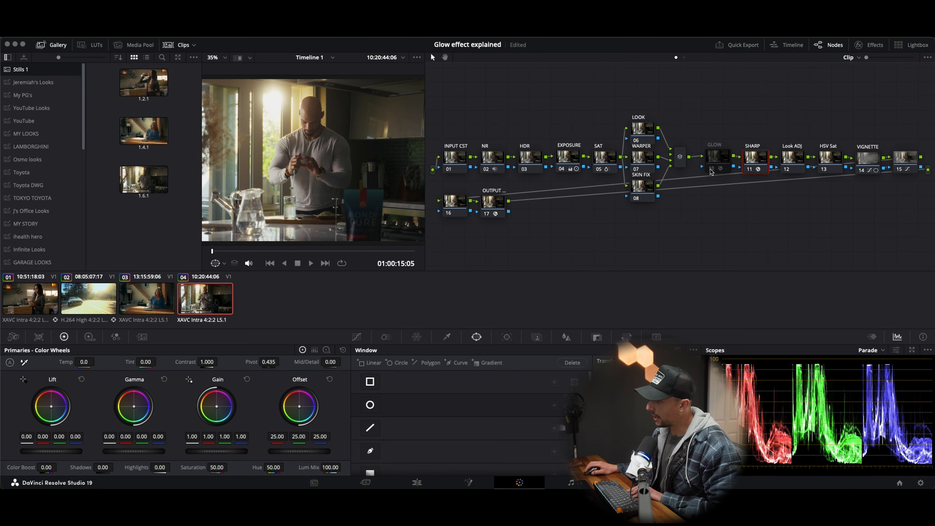
key("super+d")
key("super+d")
key("super+d")
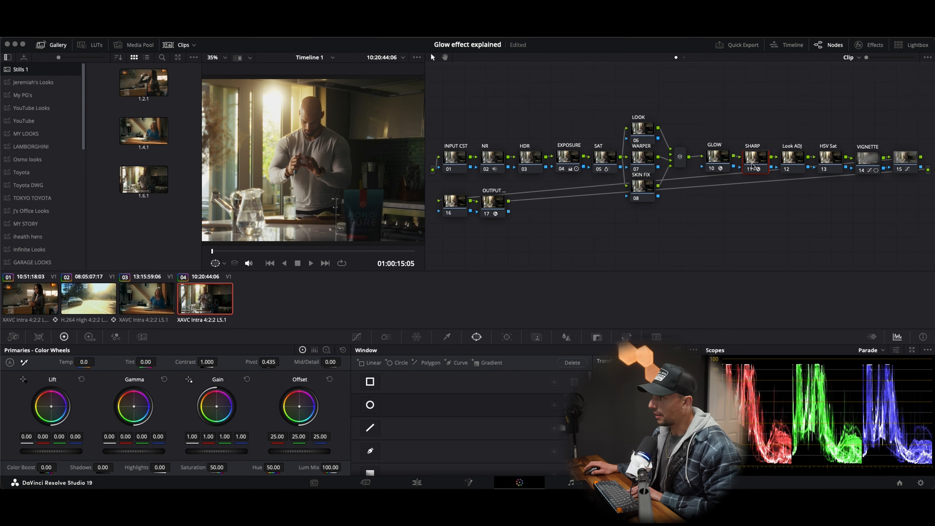
Step: Rename the SHARP node as Glow 2 and compare the image of the man repeatedly with that node disabled and enabled
right_click(752, 159)
left_click(775, 176)
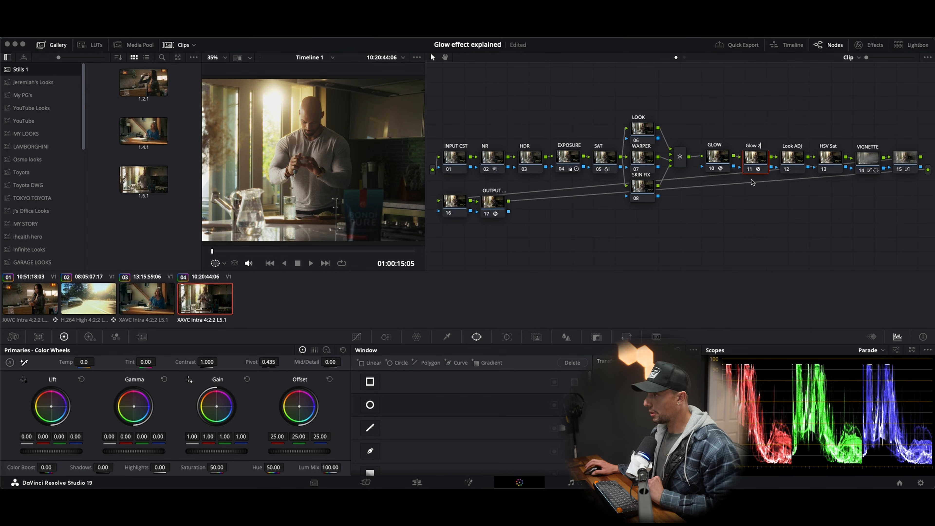
key("super+d")
key("super+d")
key("super+d")
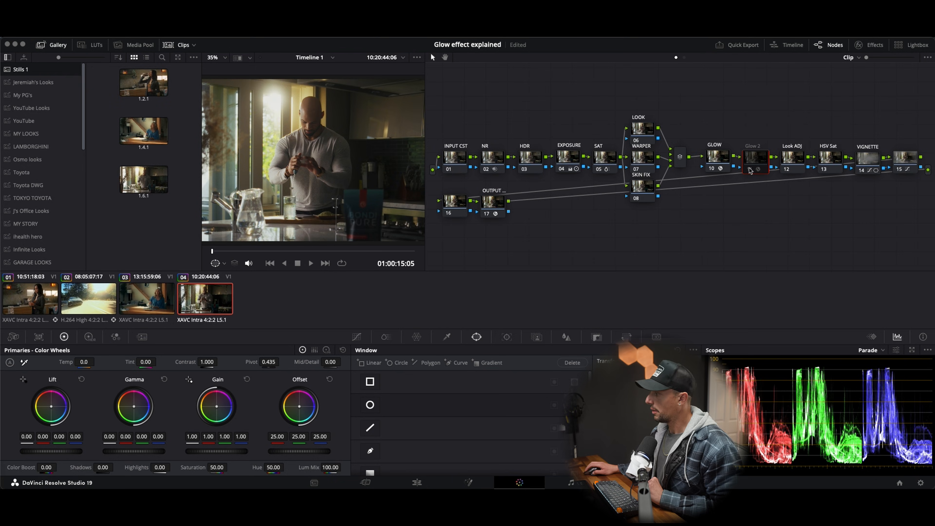
key("super+d")
key("super+d")
key("super+d")
key("super+d")
key("super+d")
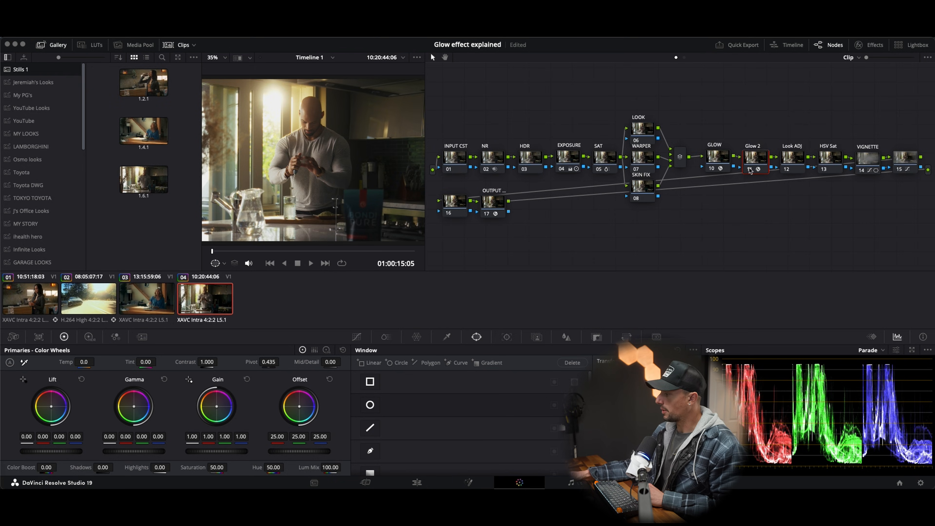
key("super+d")
key("super+d")
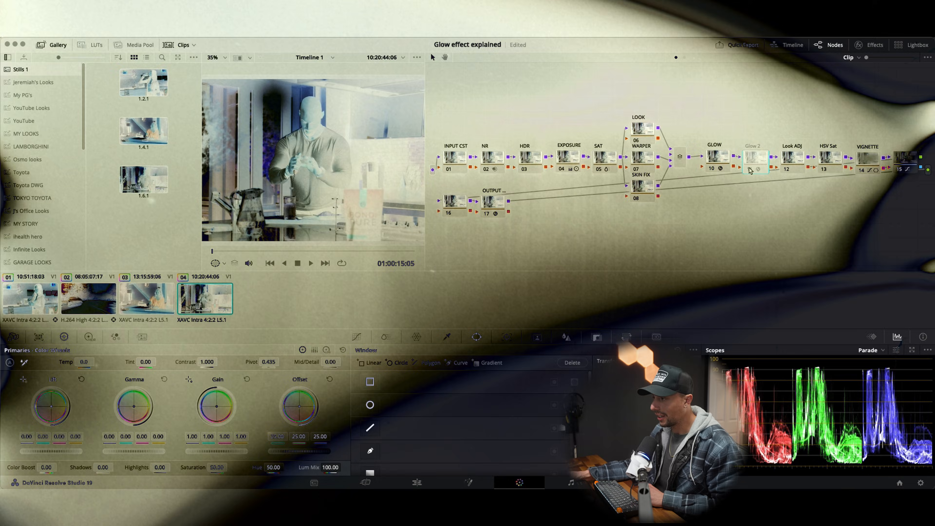